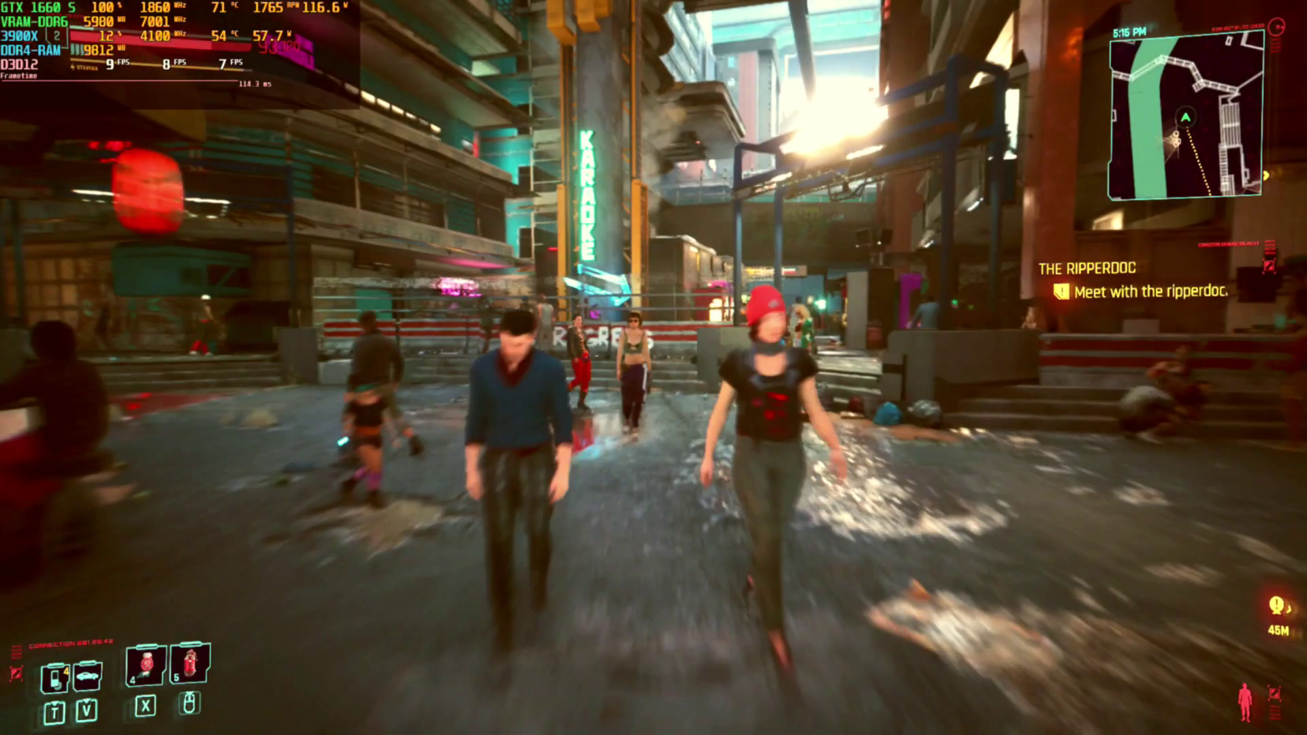
Walk V through the crowded plaza and alley, then drive the car into a drift.
key("w")
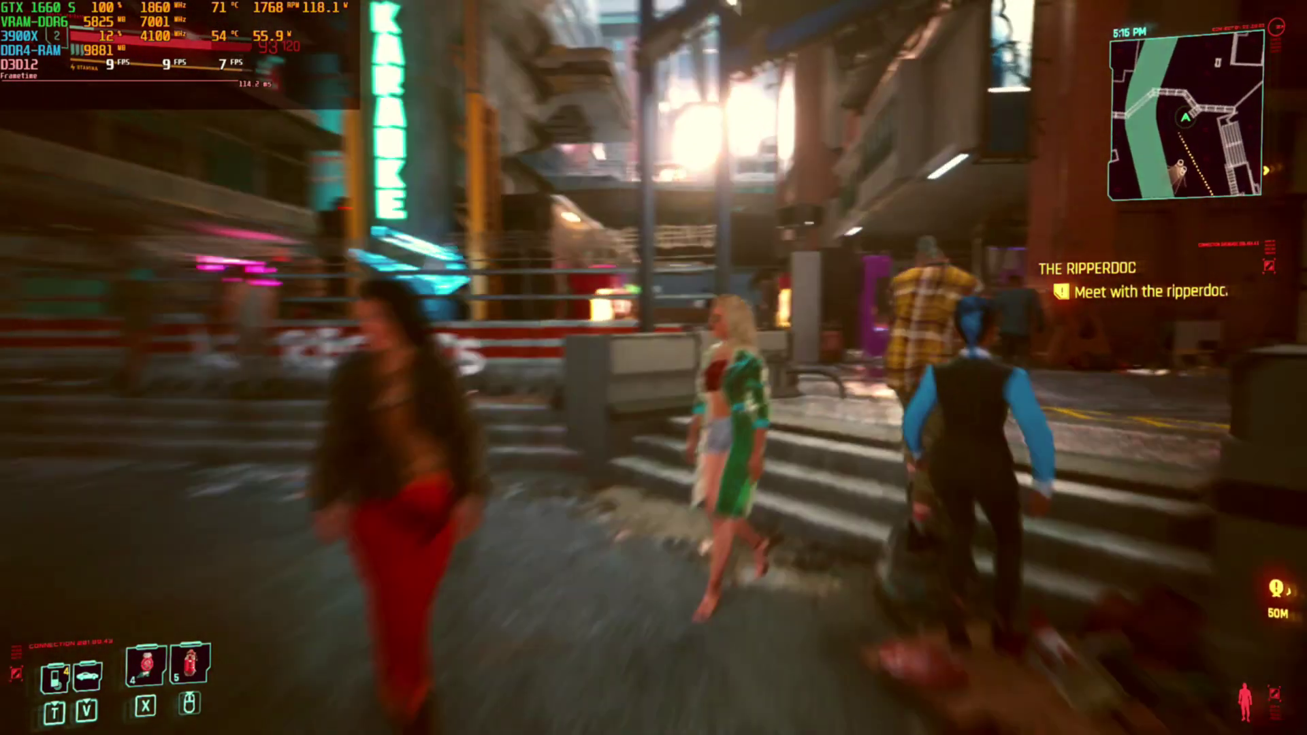
key("w")
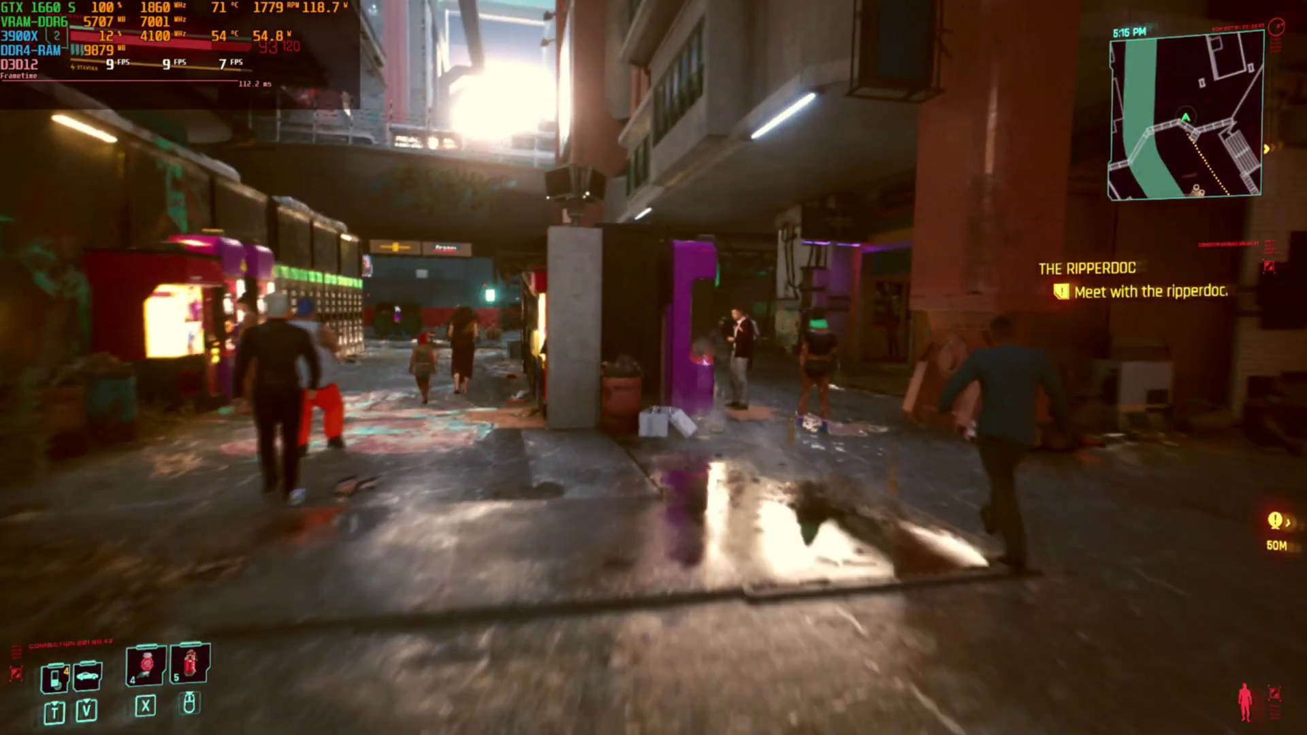
key("w")
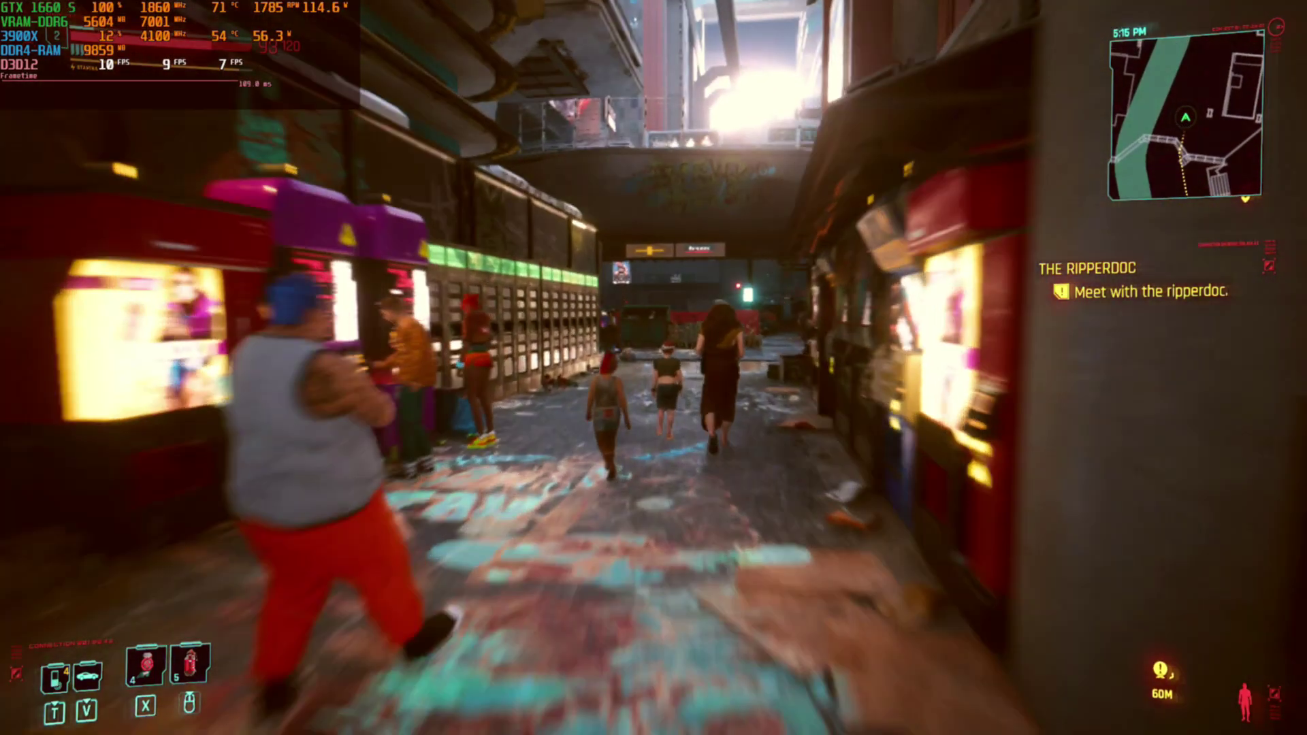
key("w")
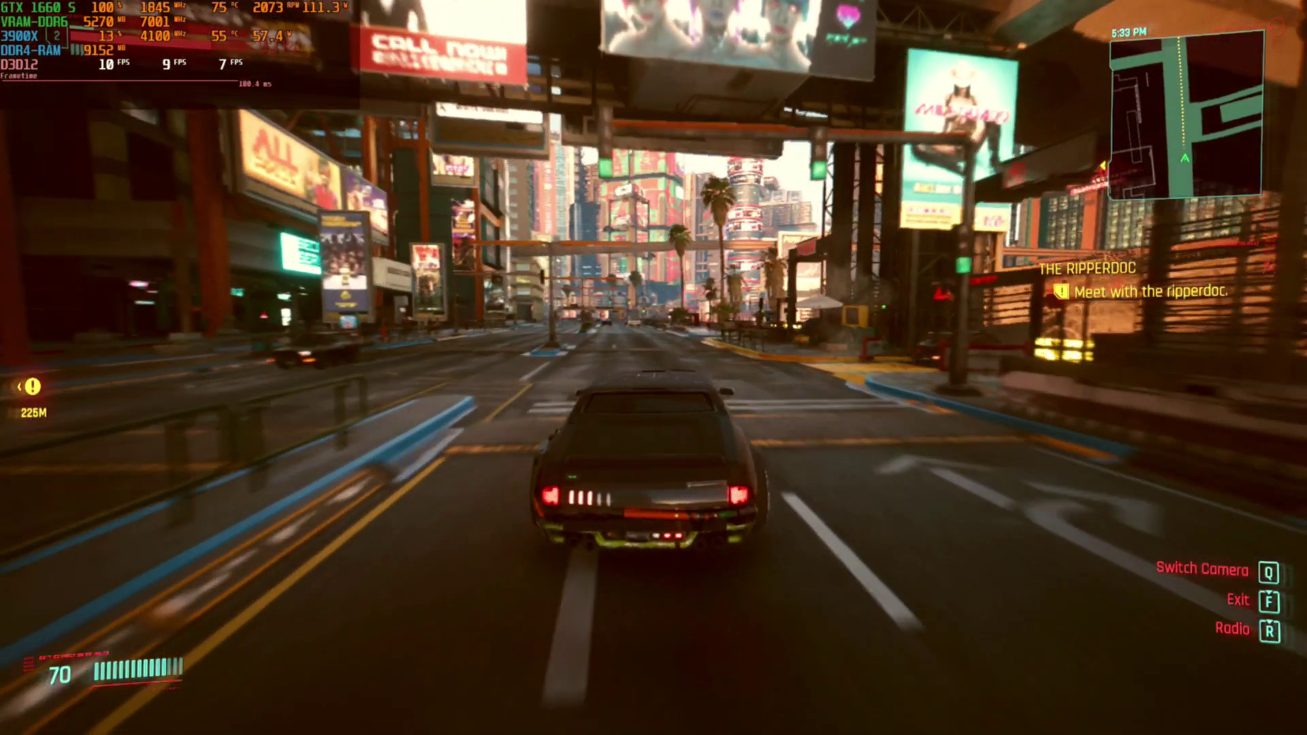
key("d")
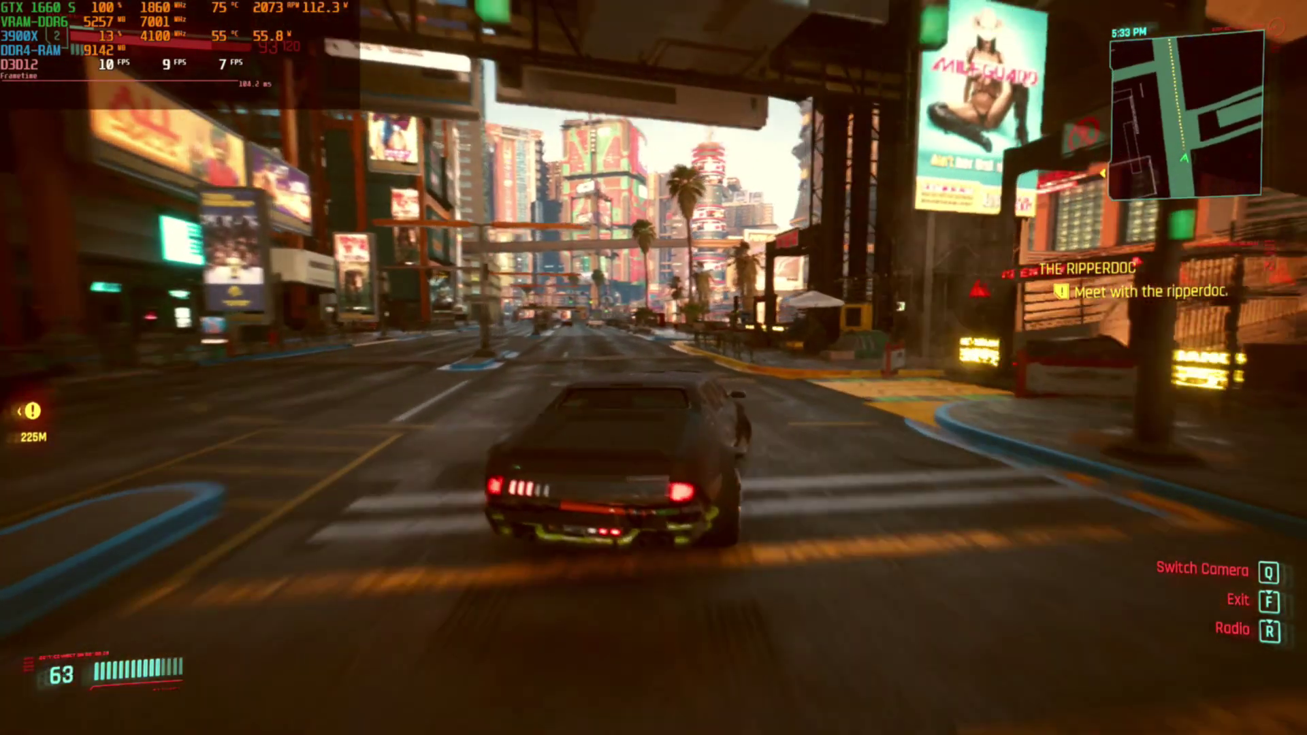
key("space")
Finish driving onto the ramp, then walk across the street toward the low wall.
key("w")
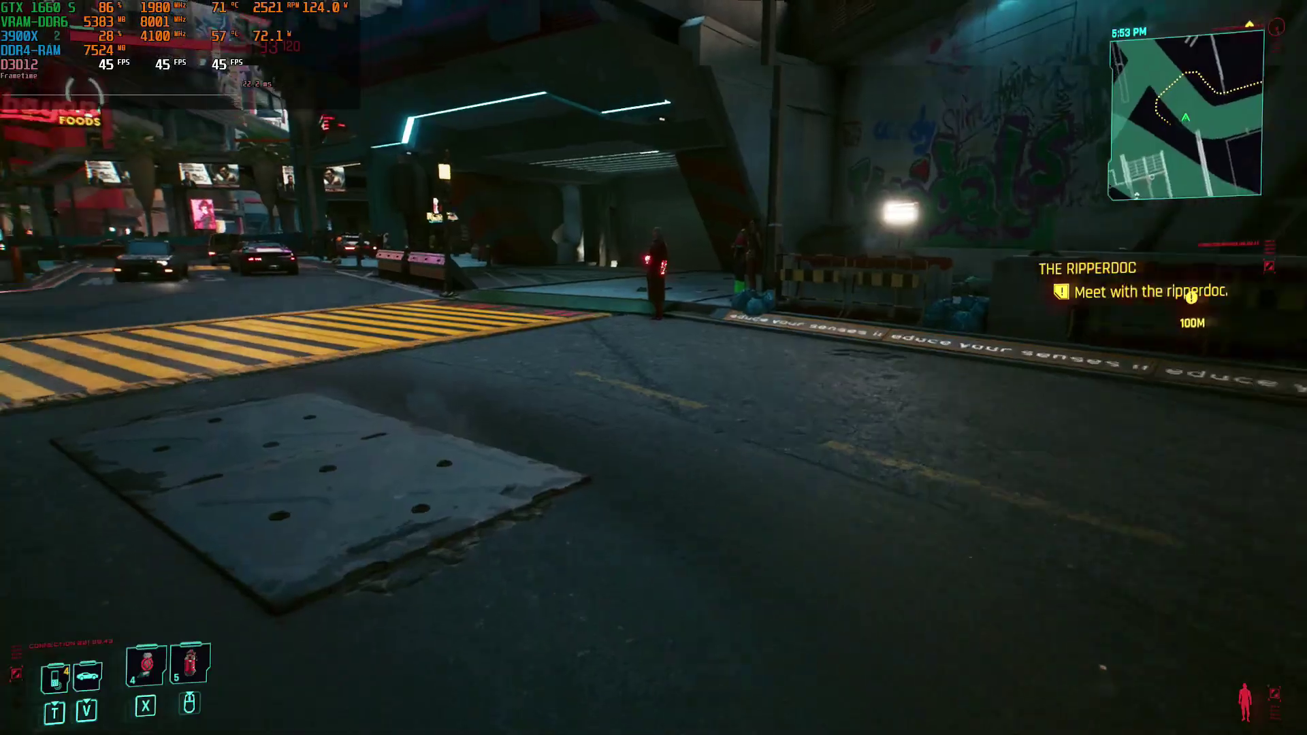
key("w")
key("w")
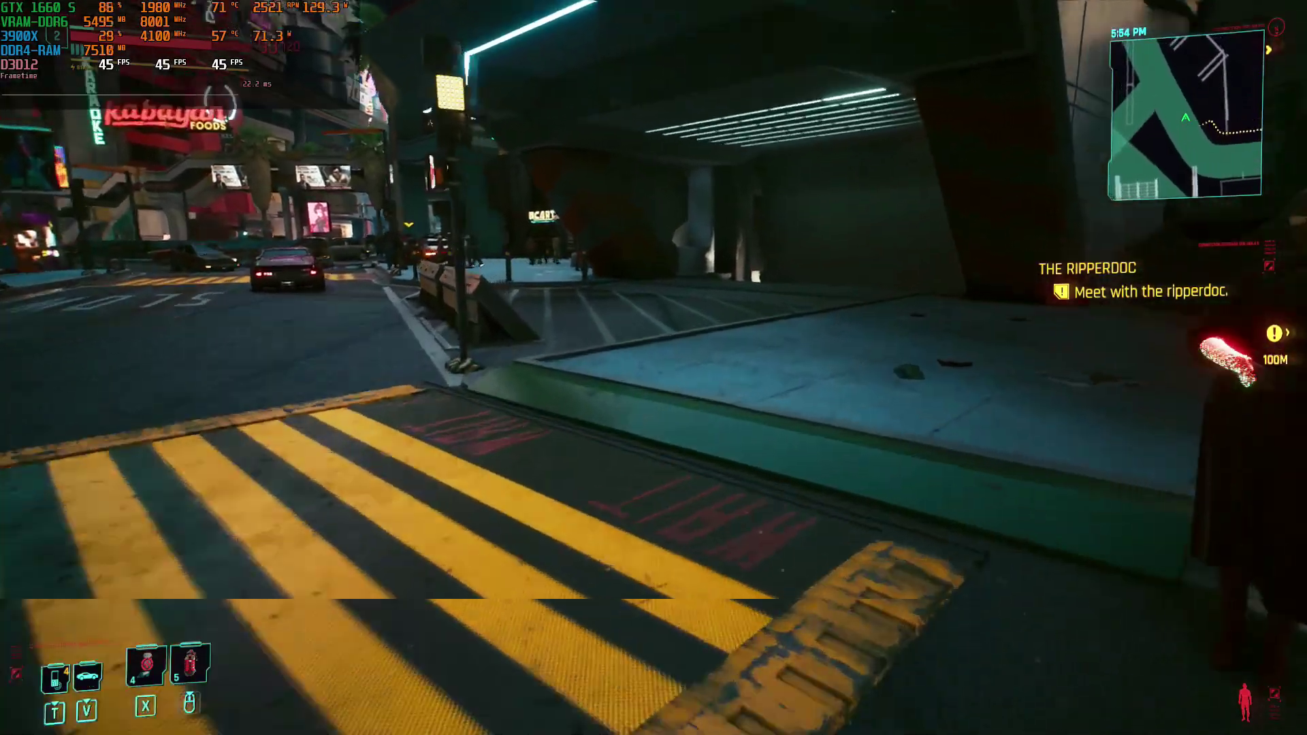
key("w")
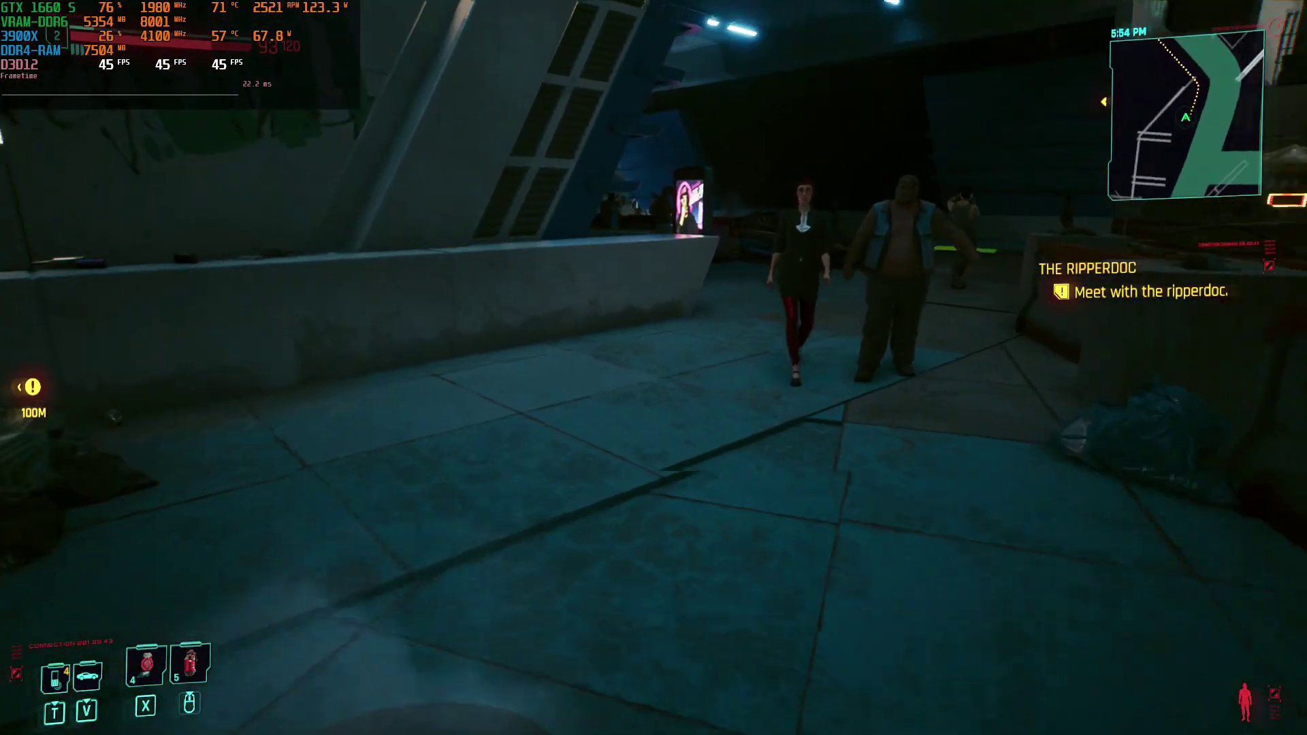
Climb the low wall, vault the teal railing, and walk past the food stalls.
key("w")
key("space")
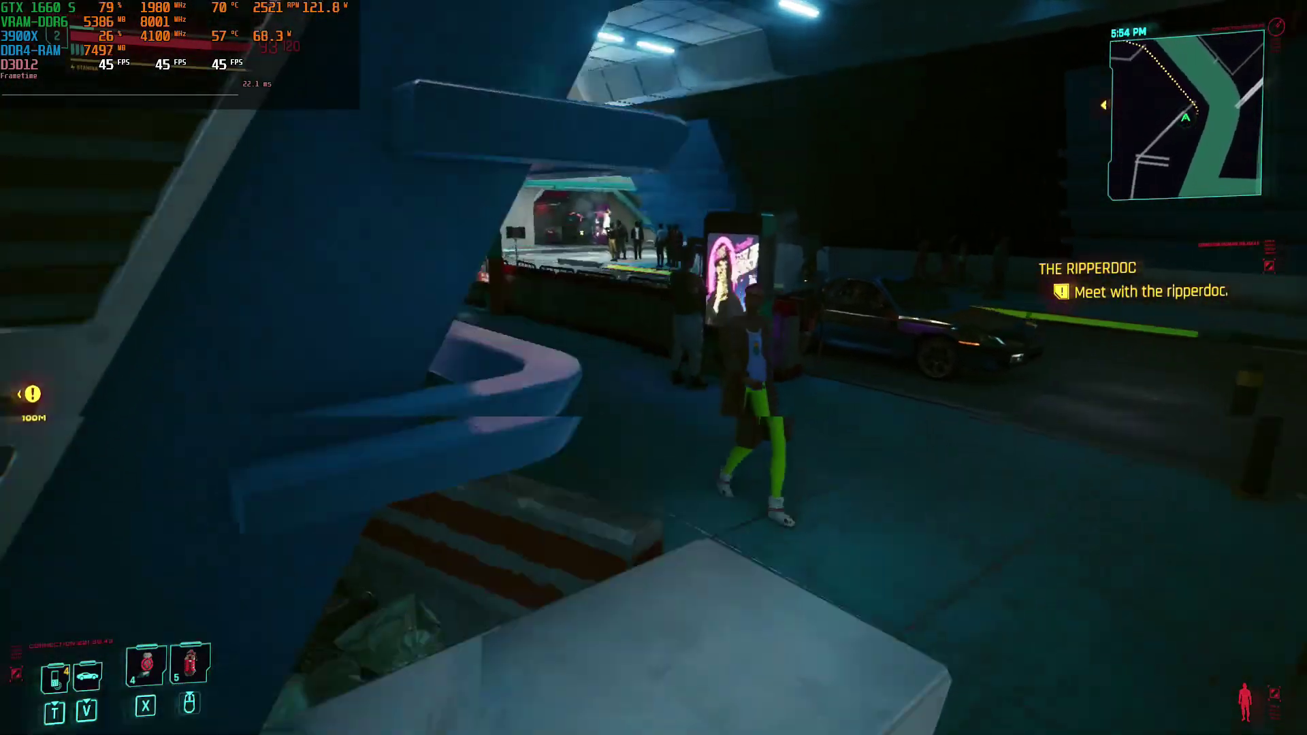
key("w")
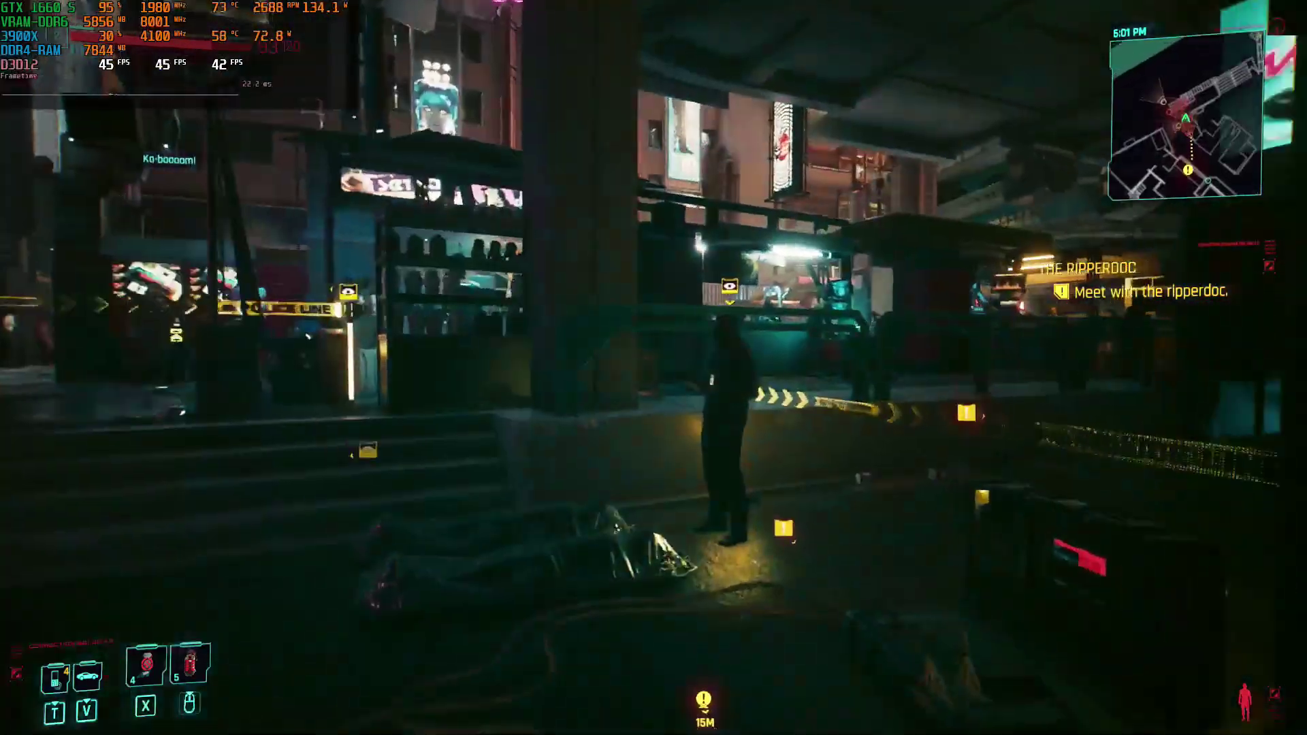
key("w")
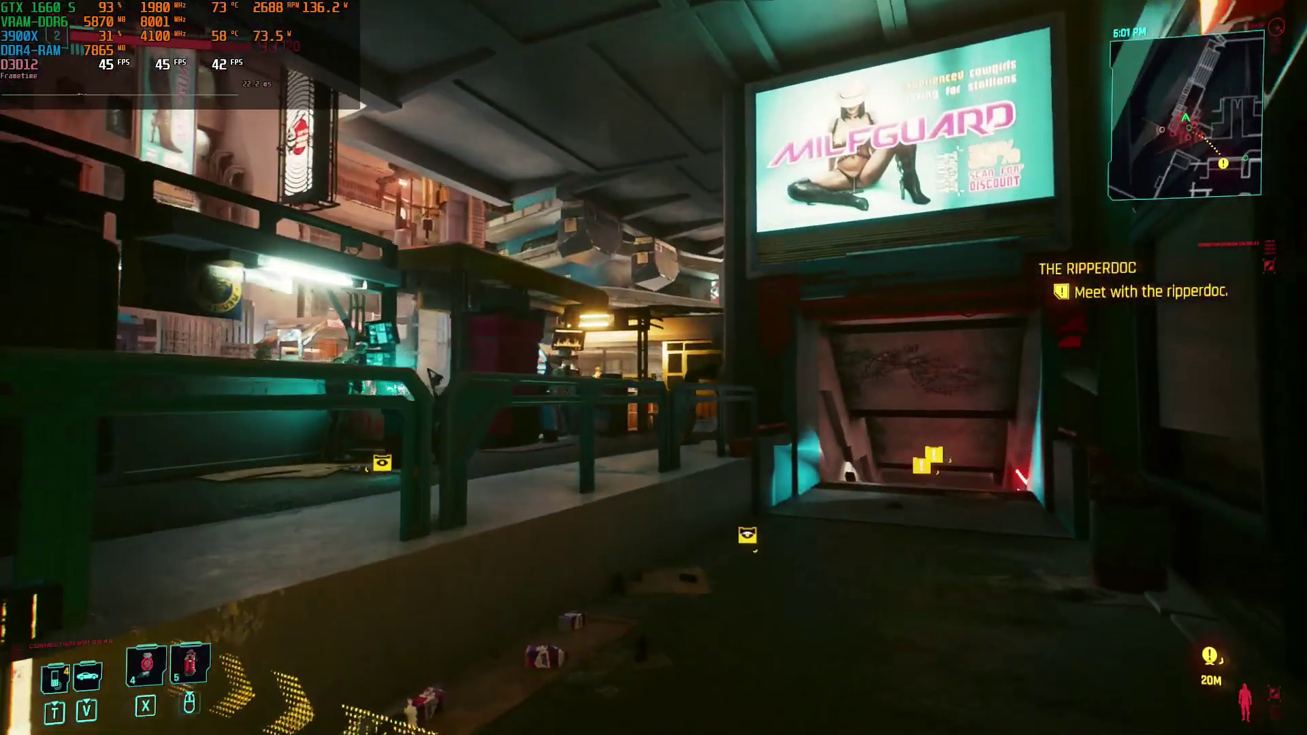
key("space")
key("w")
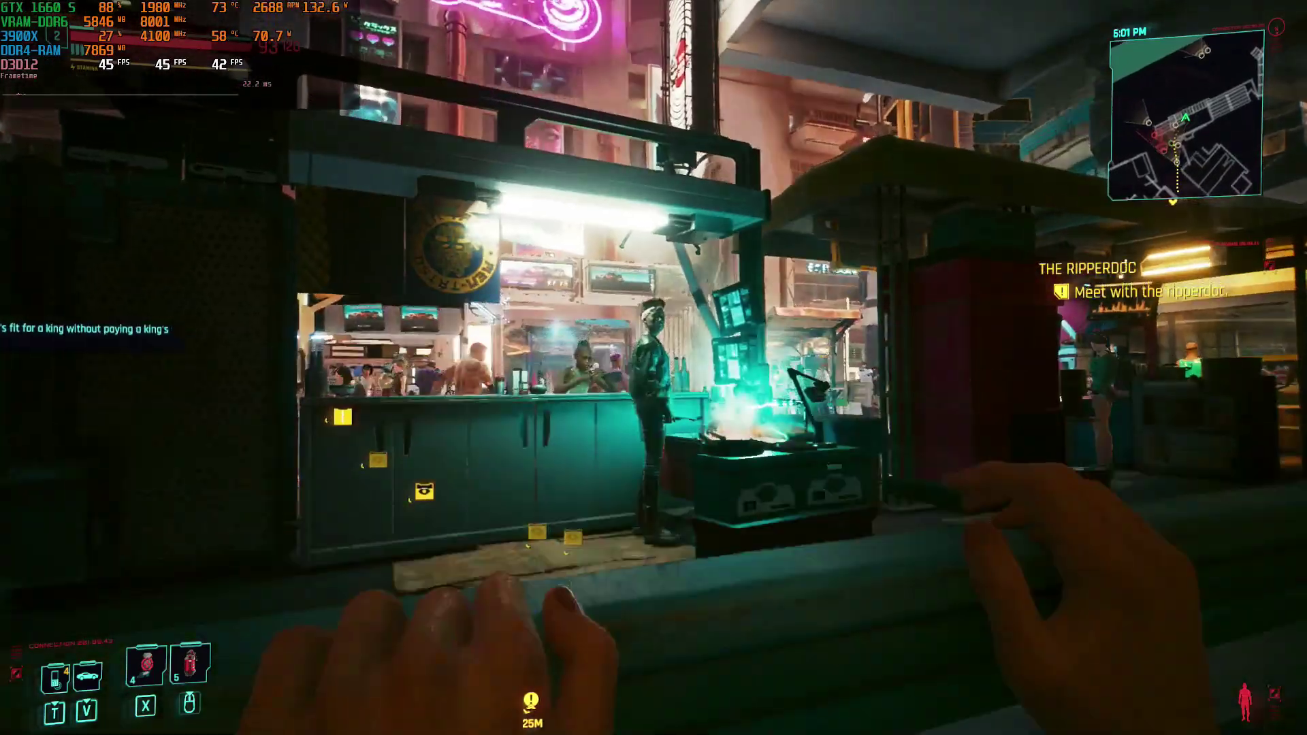
key("w")
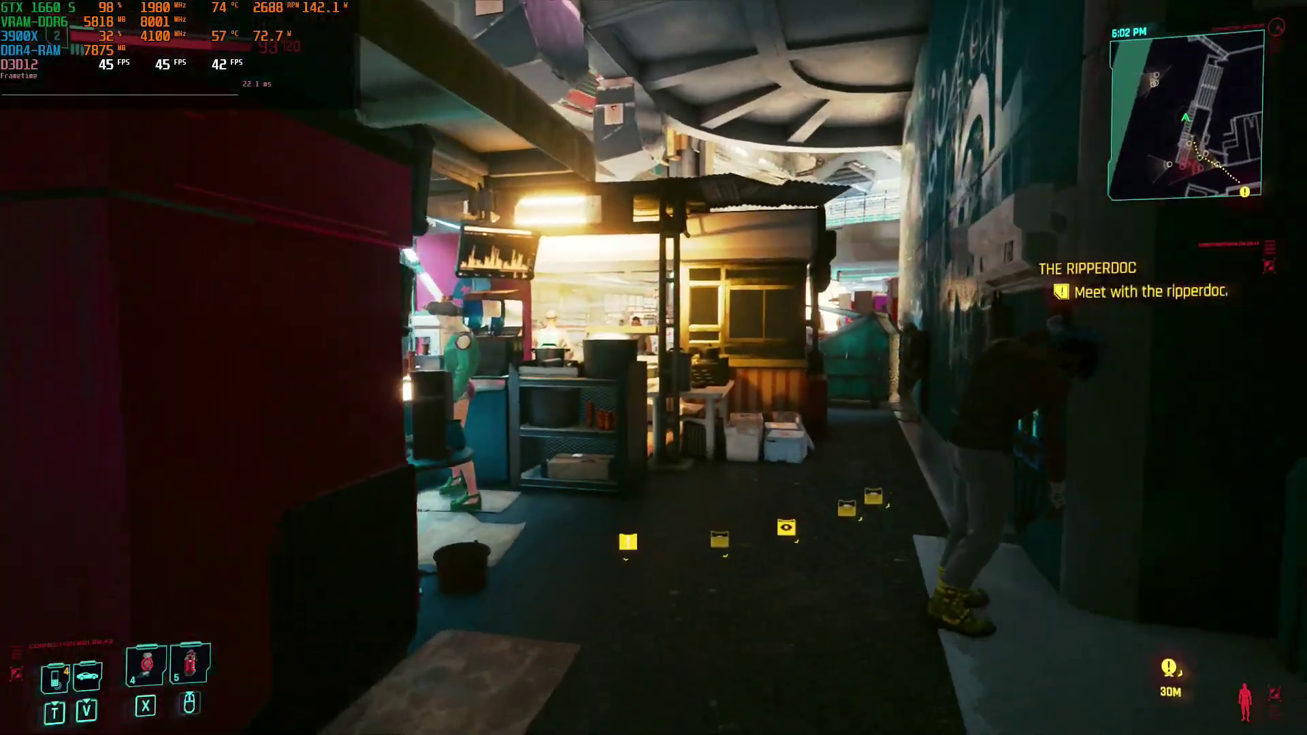
key("w")
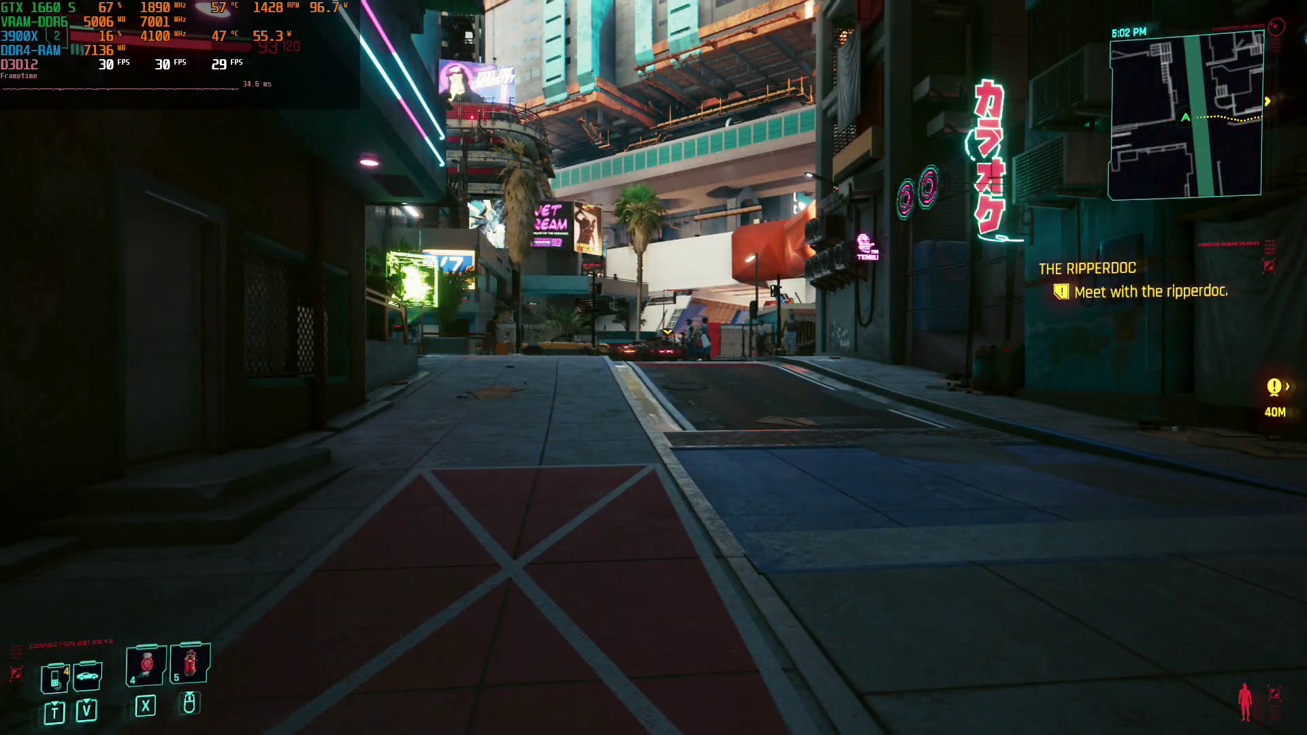
In Gameplay settings, try Crowd Density Low then High, and HDD Mode On then Off.
key("Escape")
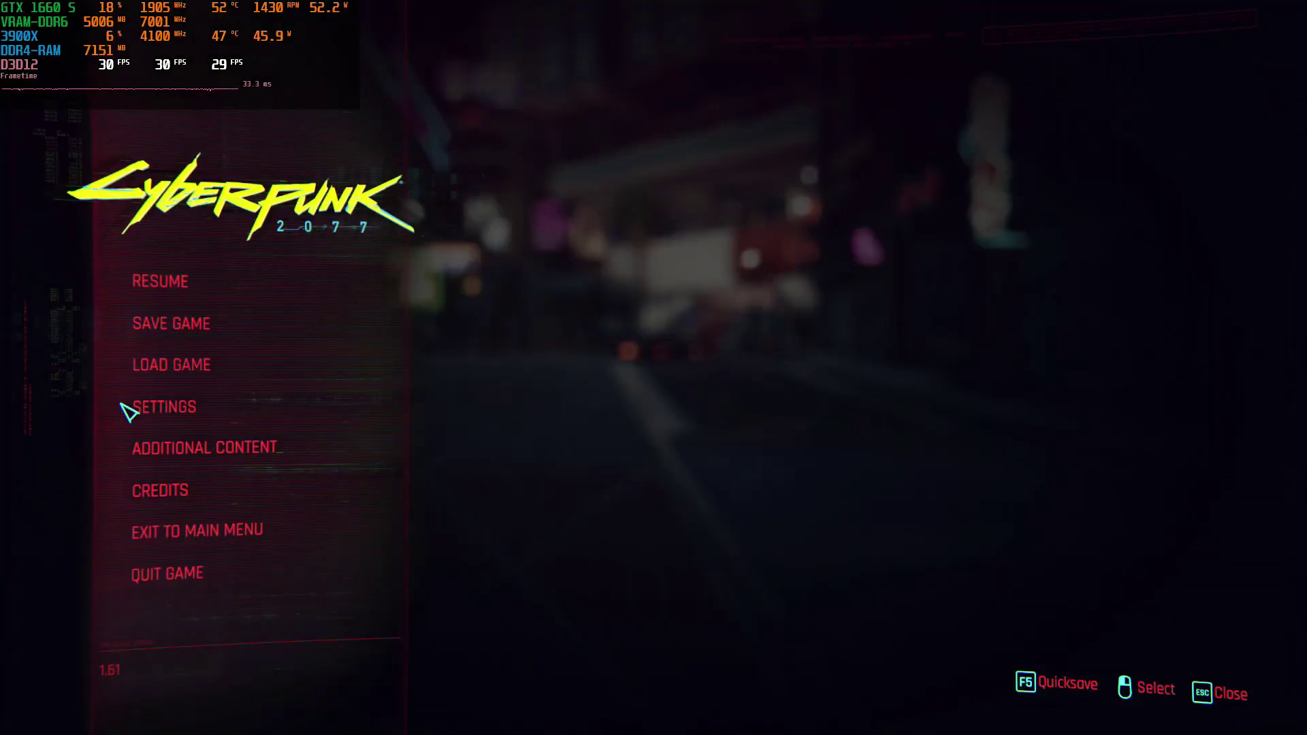
left_click(162, 409)
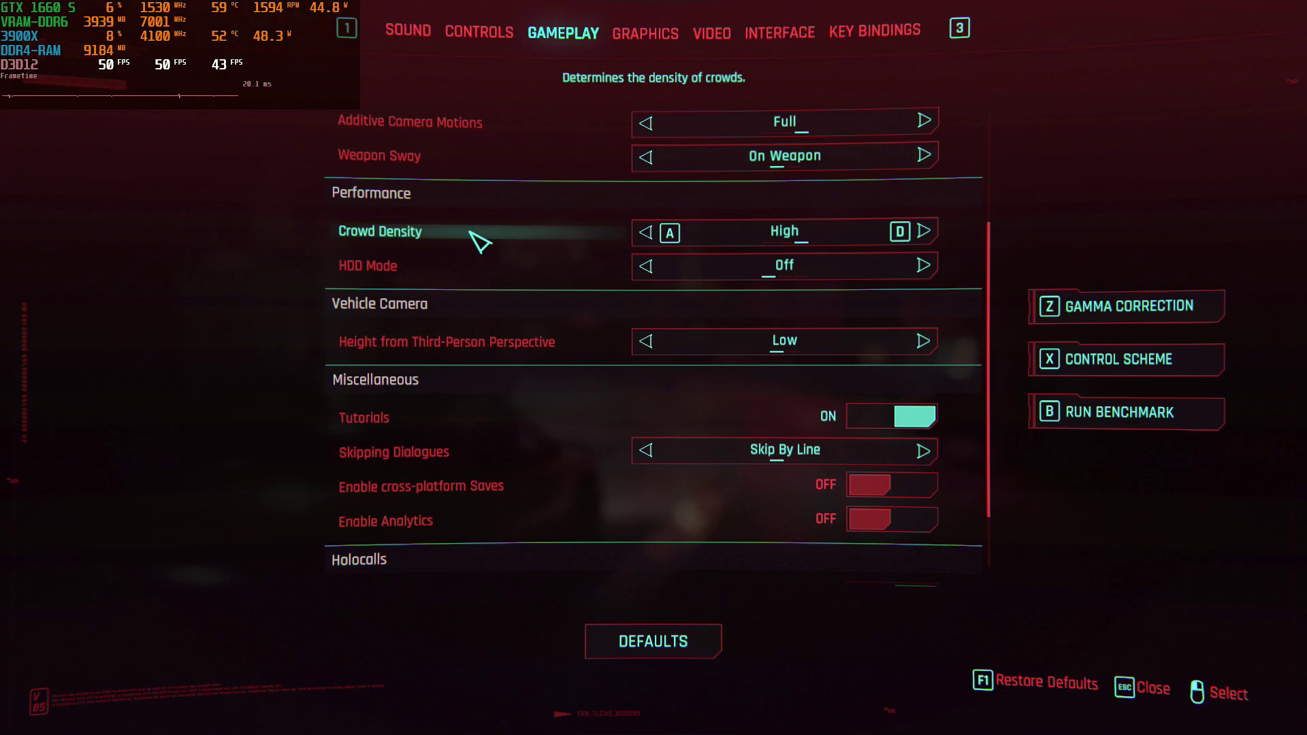
left_click(647, 232)
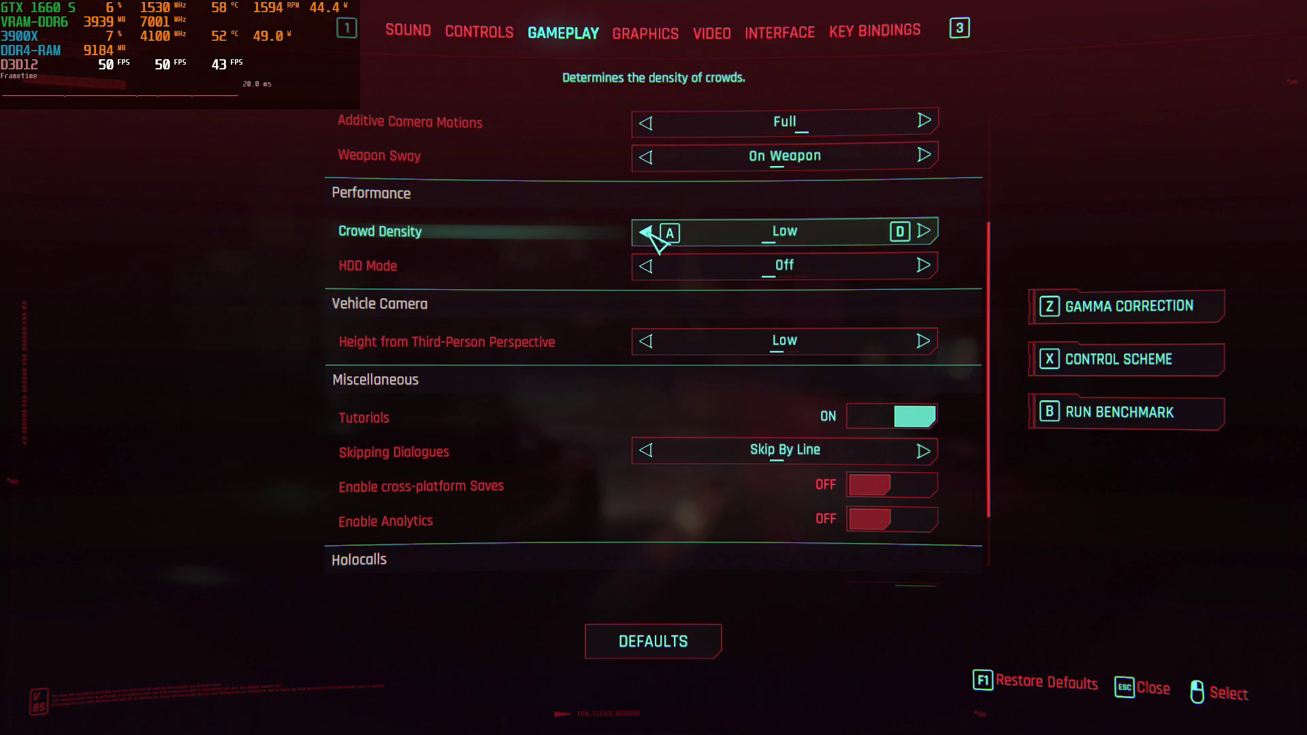
left_click(925, 232)
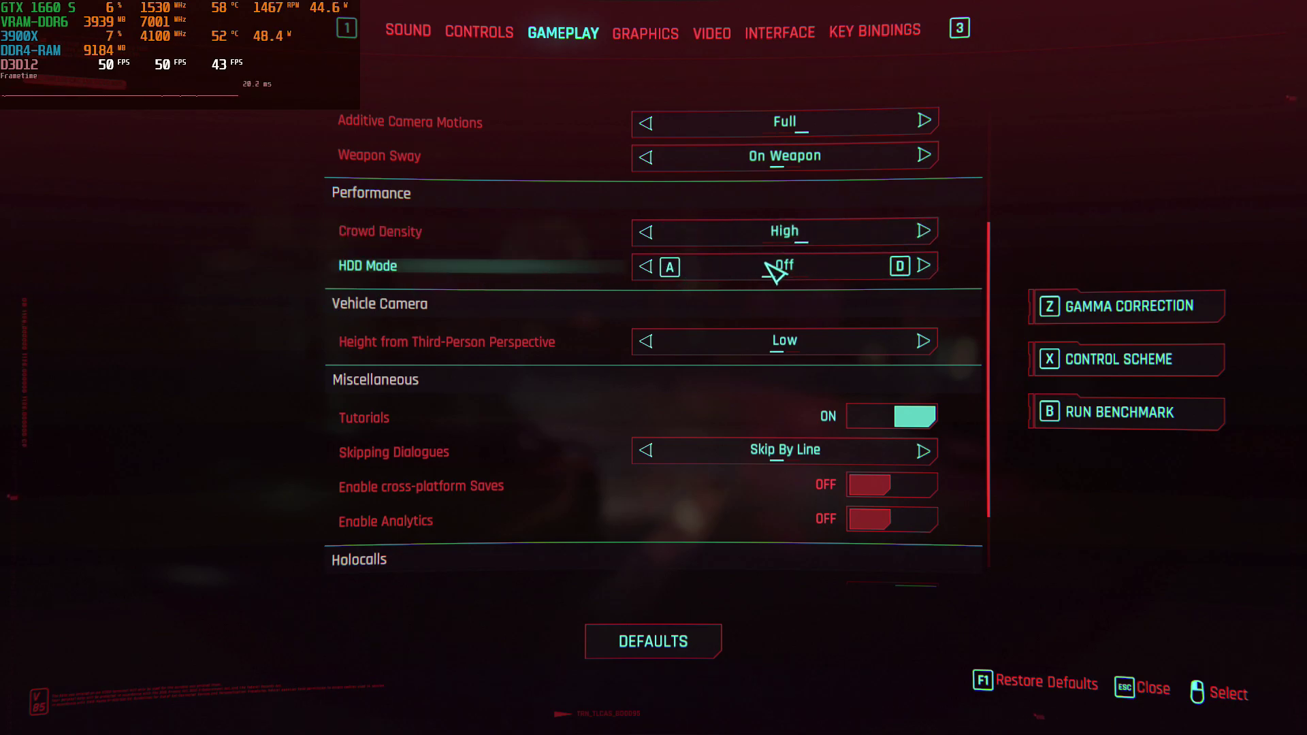
left_click(928, 267)
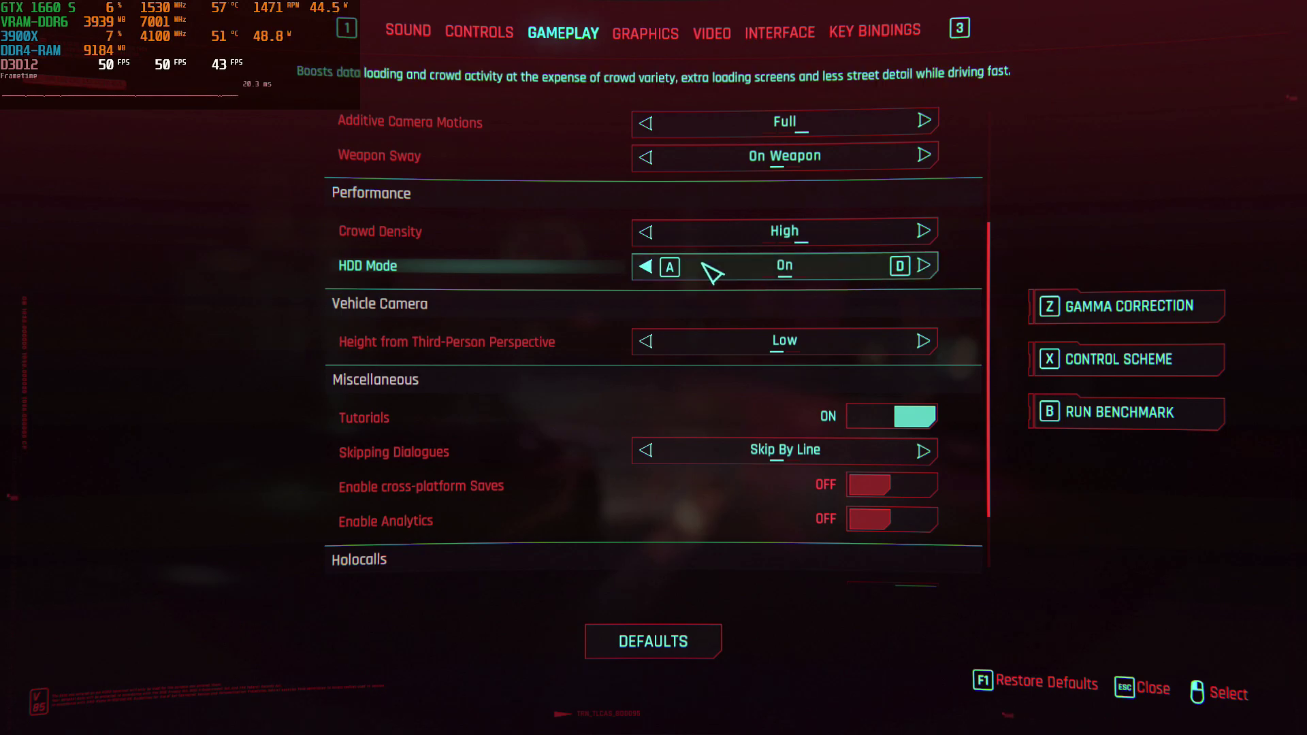
left_click(657, 269)
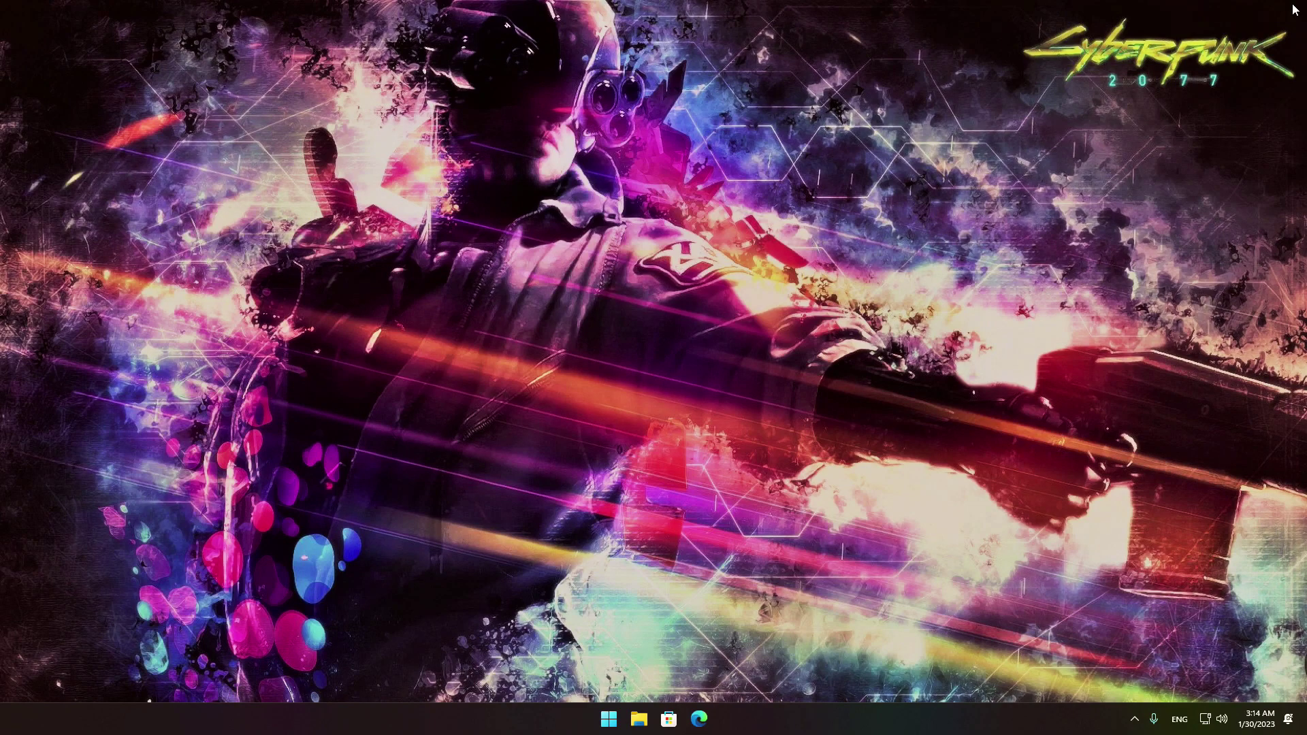
Open NVIDIA Control Panel from the system tray and view its home page showing driver 528.24.
left_click(1135, 716)
left_click(1162, 678)
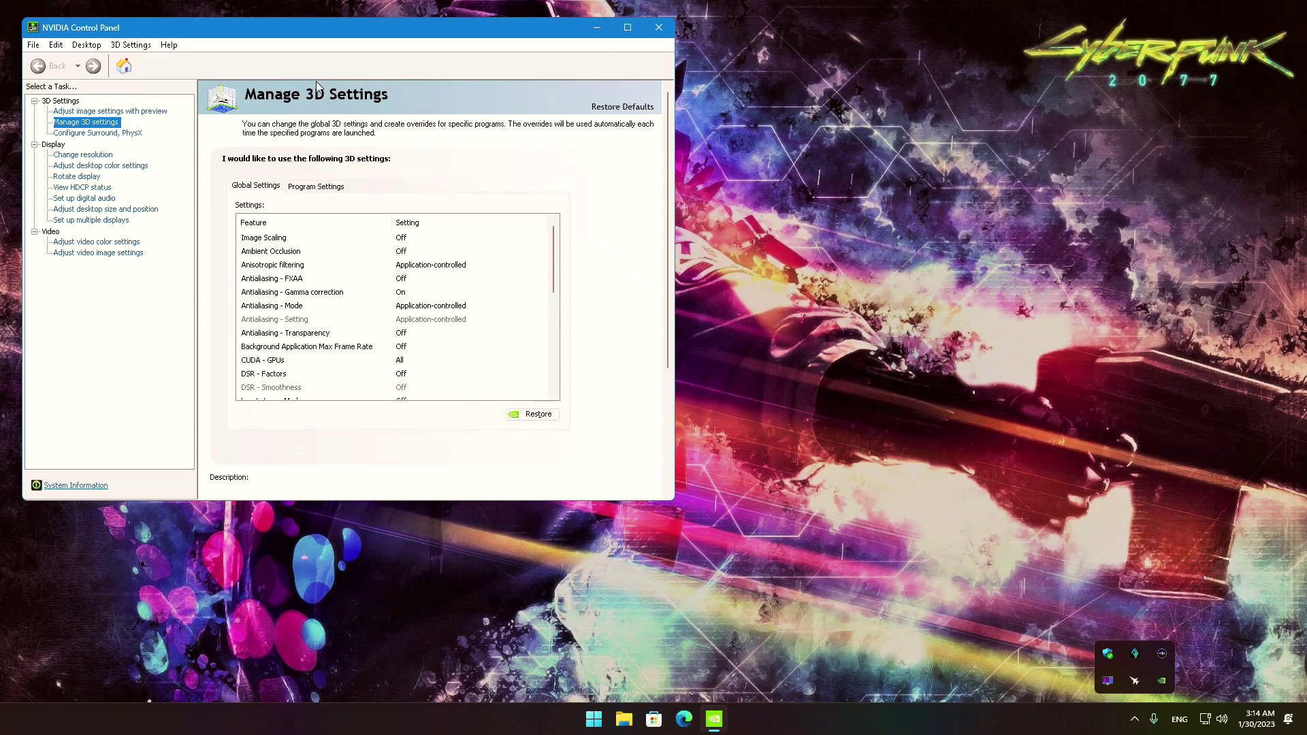
left_click(124, 66)
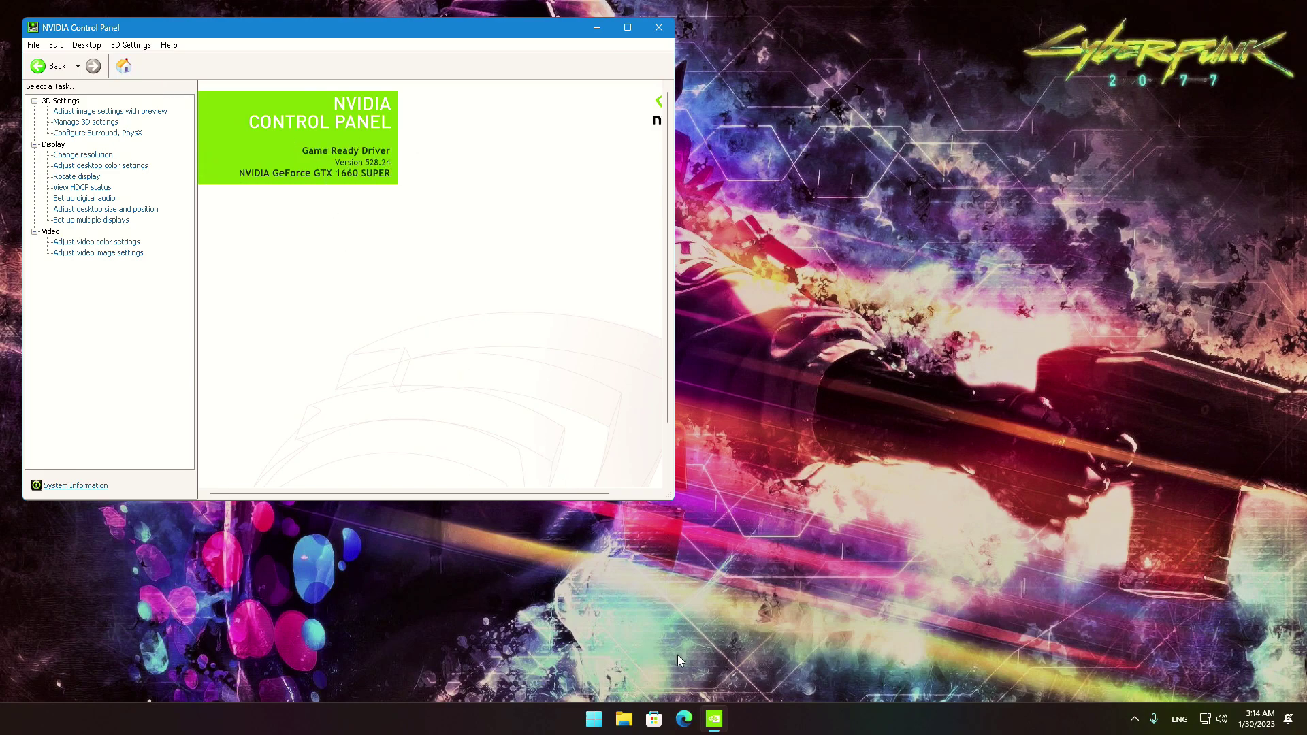
In the browser, search for nvidia drivers and open the NVIDIA Driver Downloads page.
left_click(684, 719)
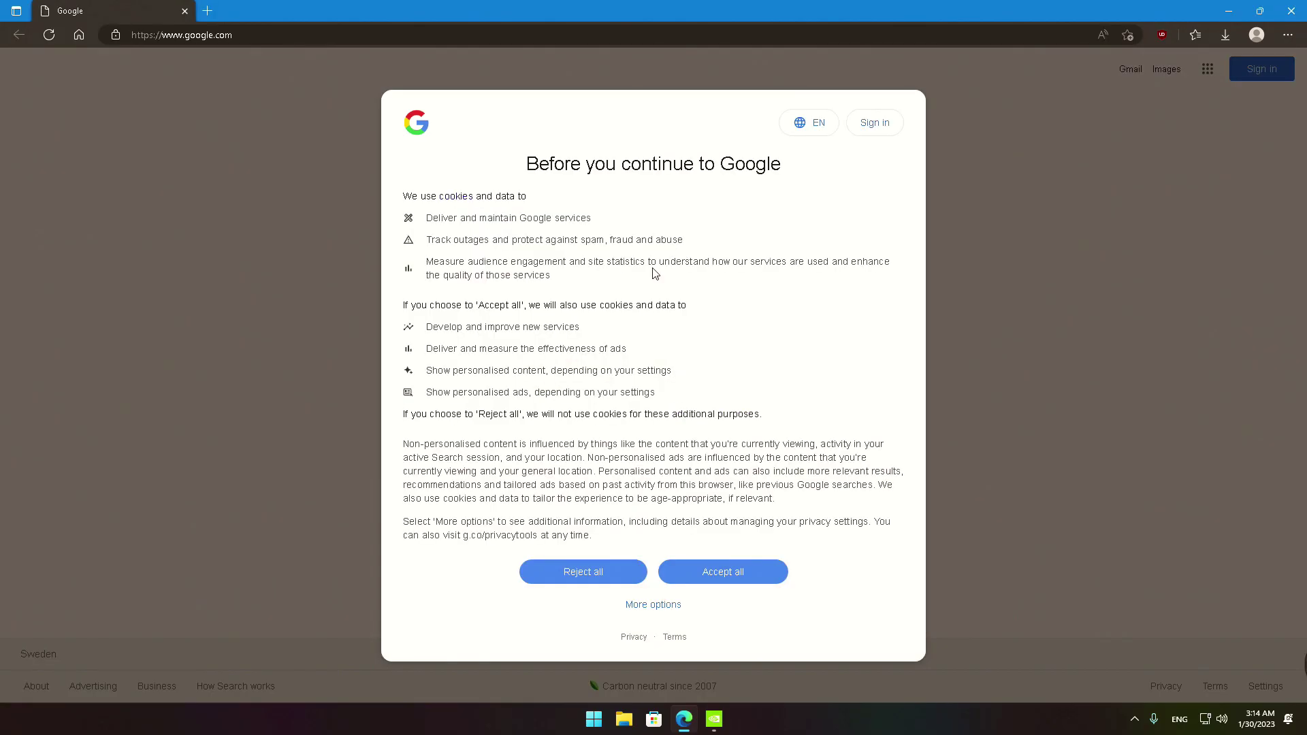
left_click(594, 572)
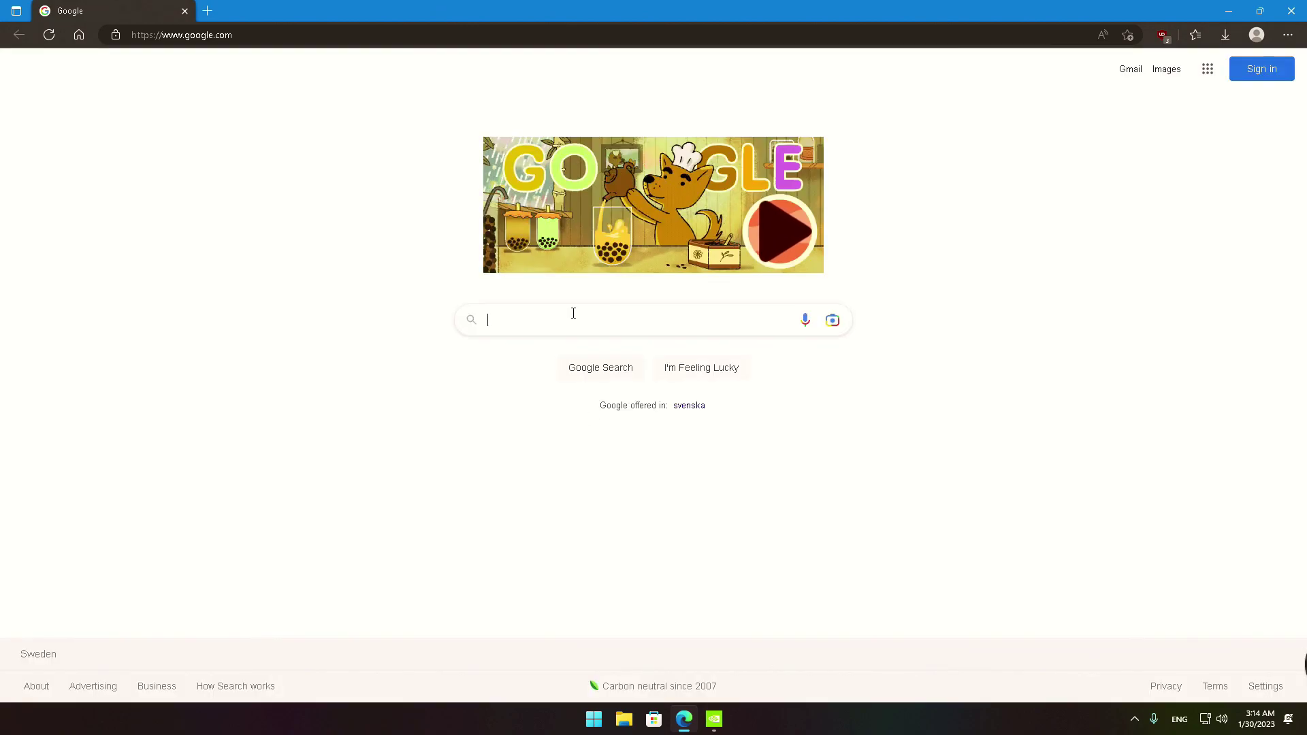
type("nvi")
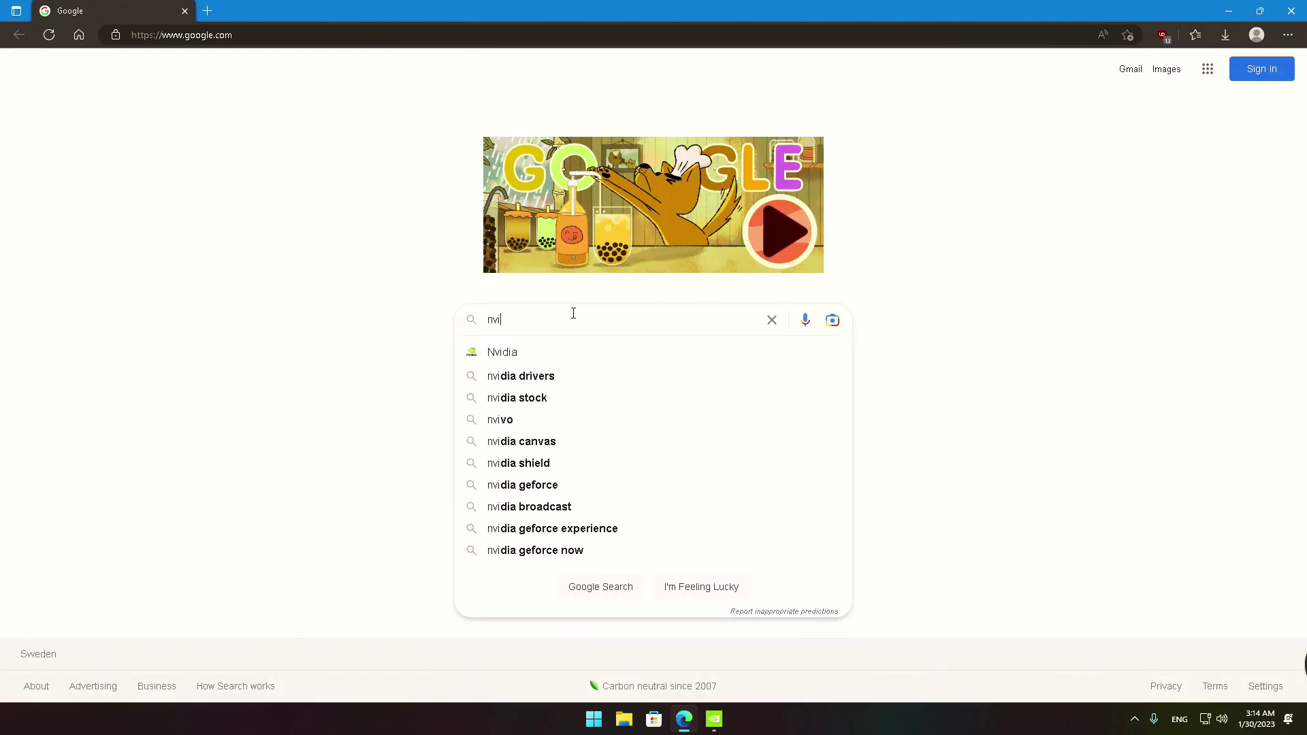
type("d")
left_click(538, 376)
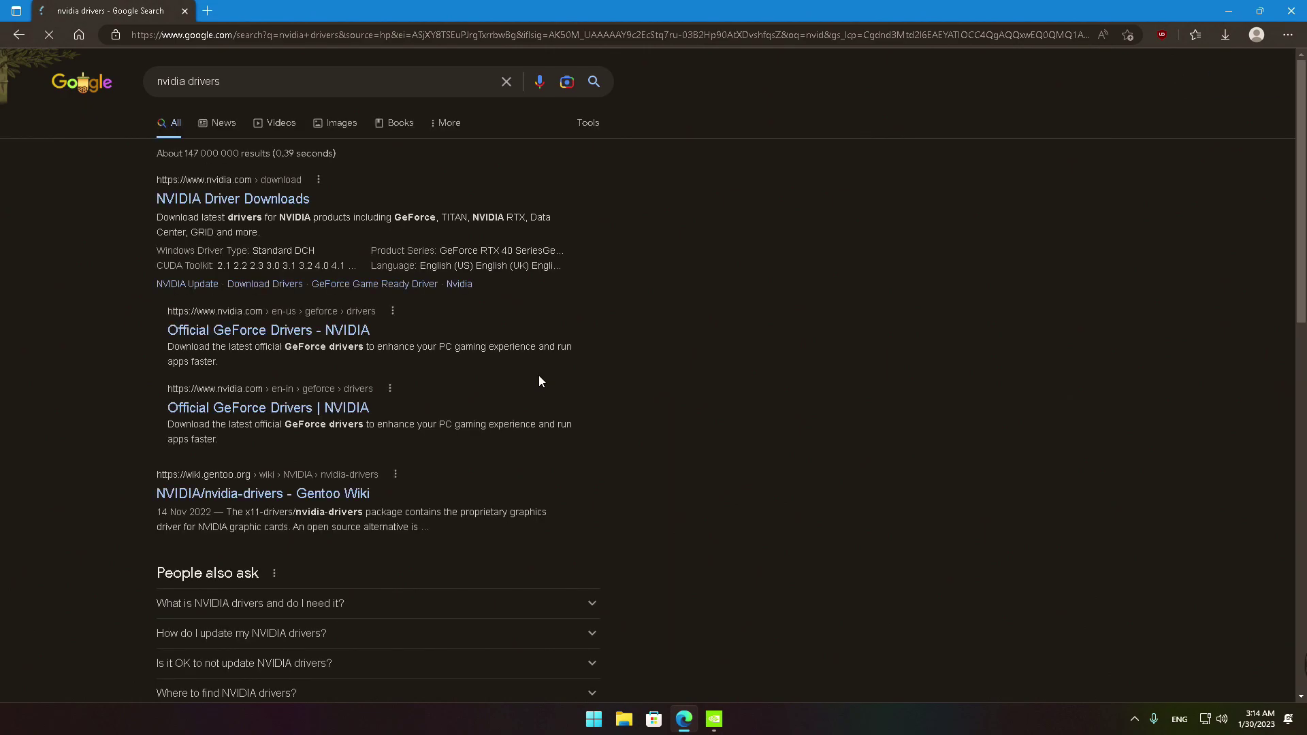
left_click(231, 199)
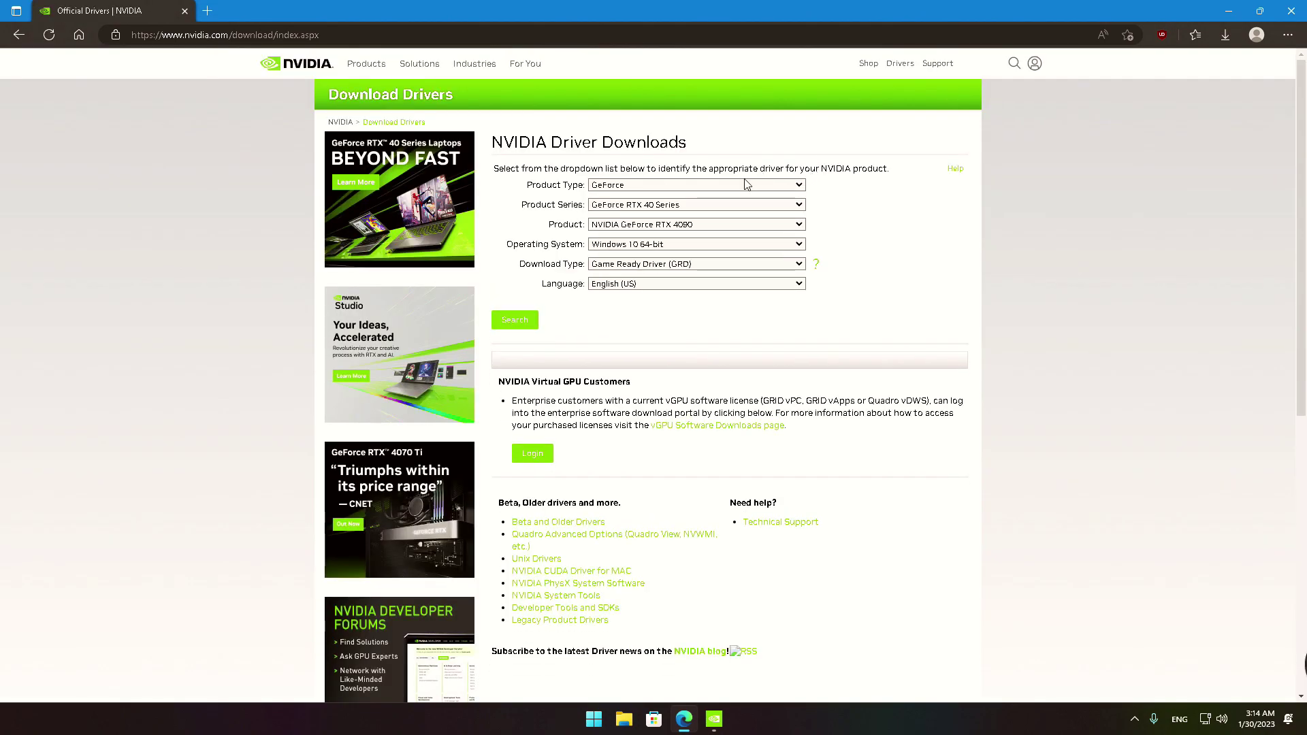
Look up the GeForce 16 Series driver for Windows 11 and select version 528.24.
left_click(738, 205)
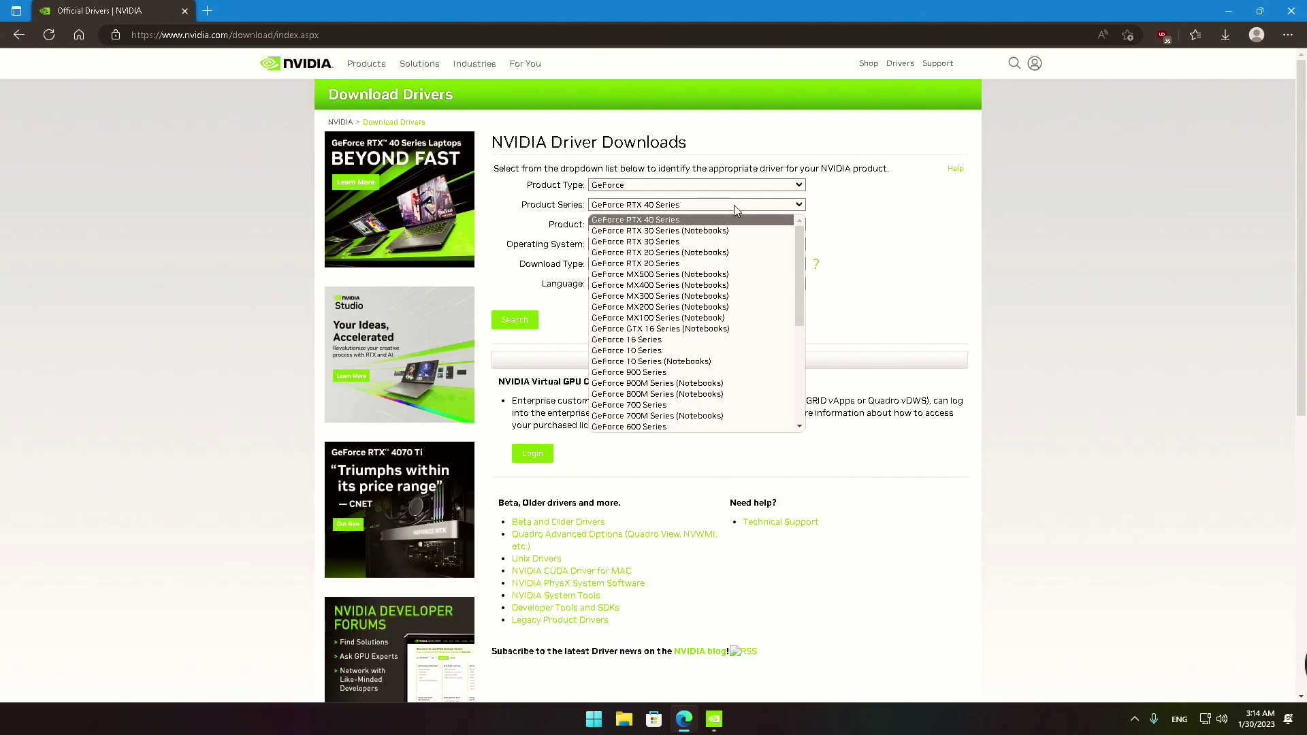
left_click(674, 338)
left_click(693, 250)
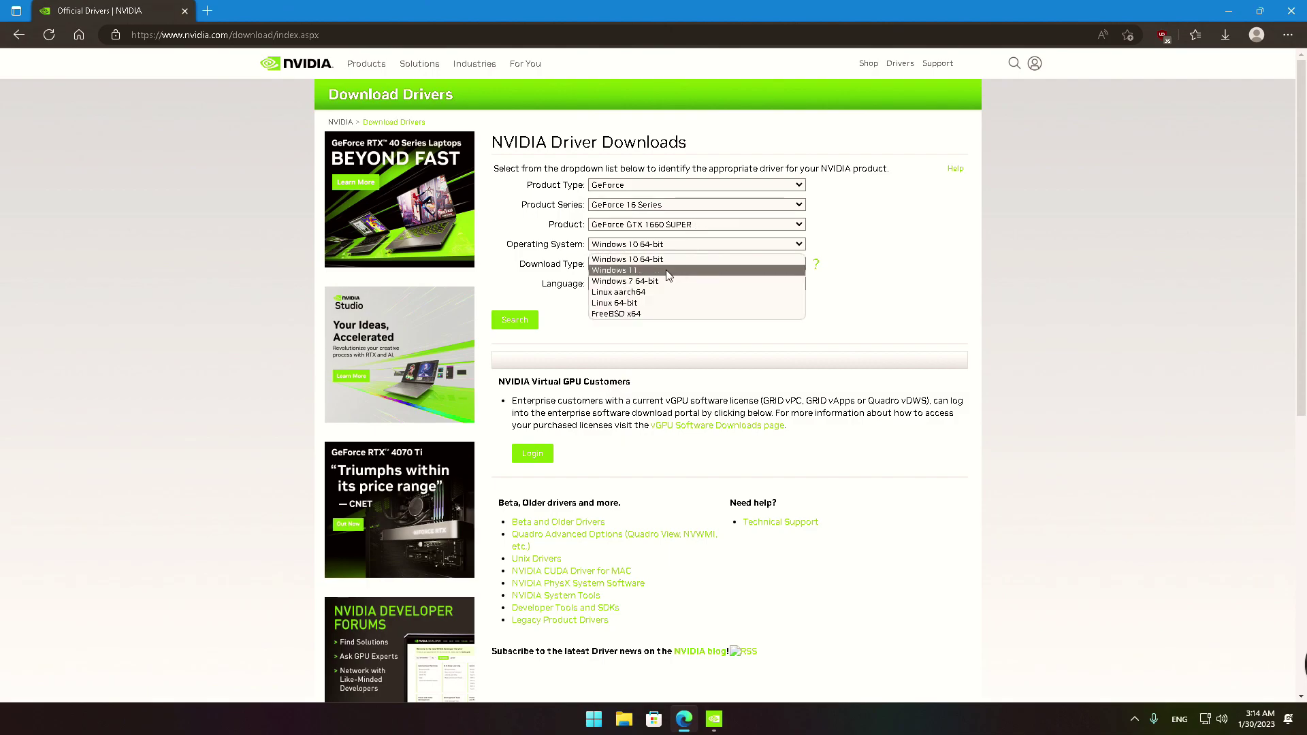
left_click(674, 266)
left_click(537, 319)
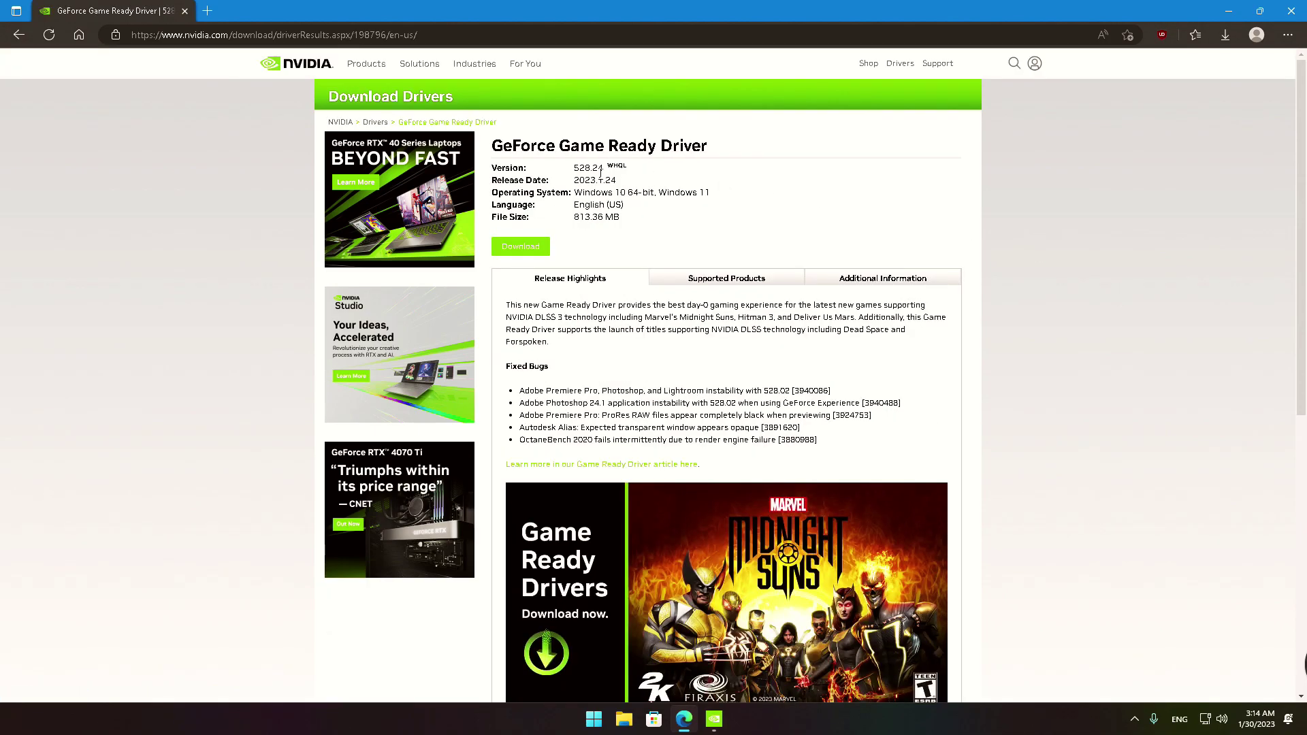
double_click(575, 169)
scroll(575, 168, "up", 5)
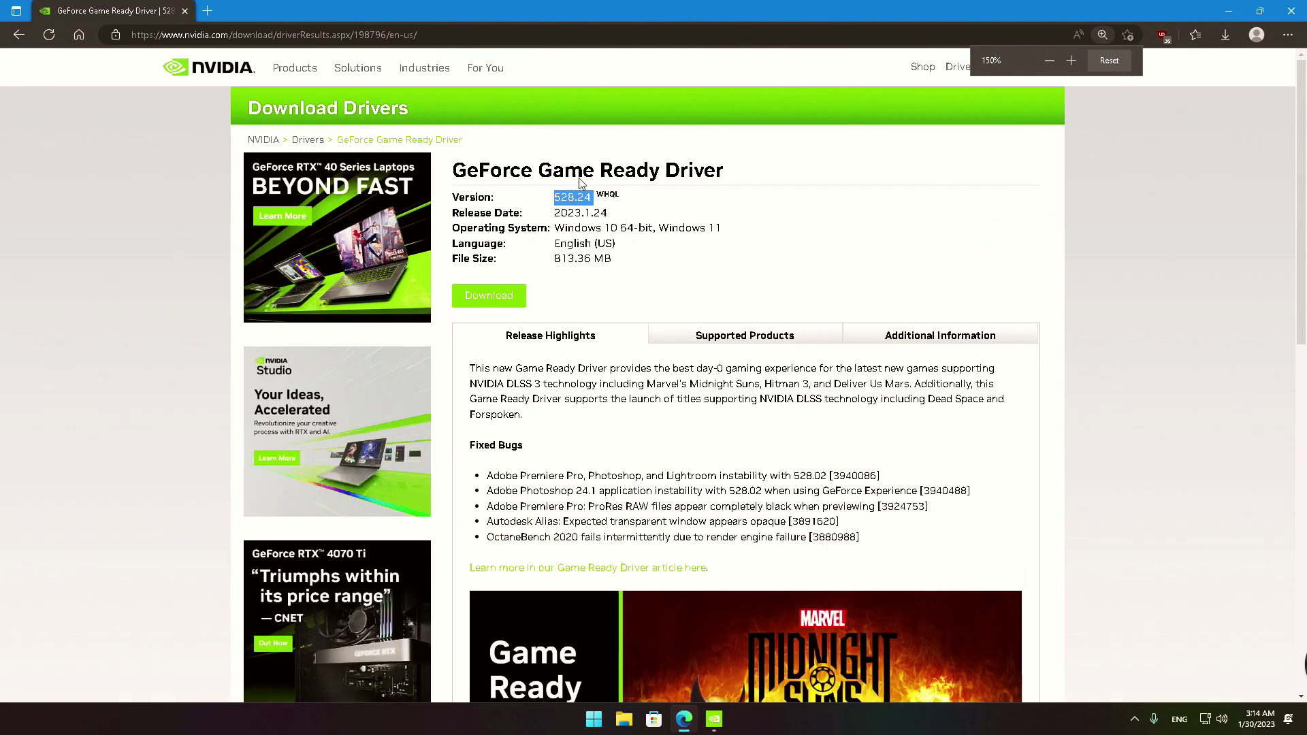
Place NVIDIA Control Panel beside the driver page to compare versions, then search Google for 'ddu'.
left_click(714, 720)
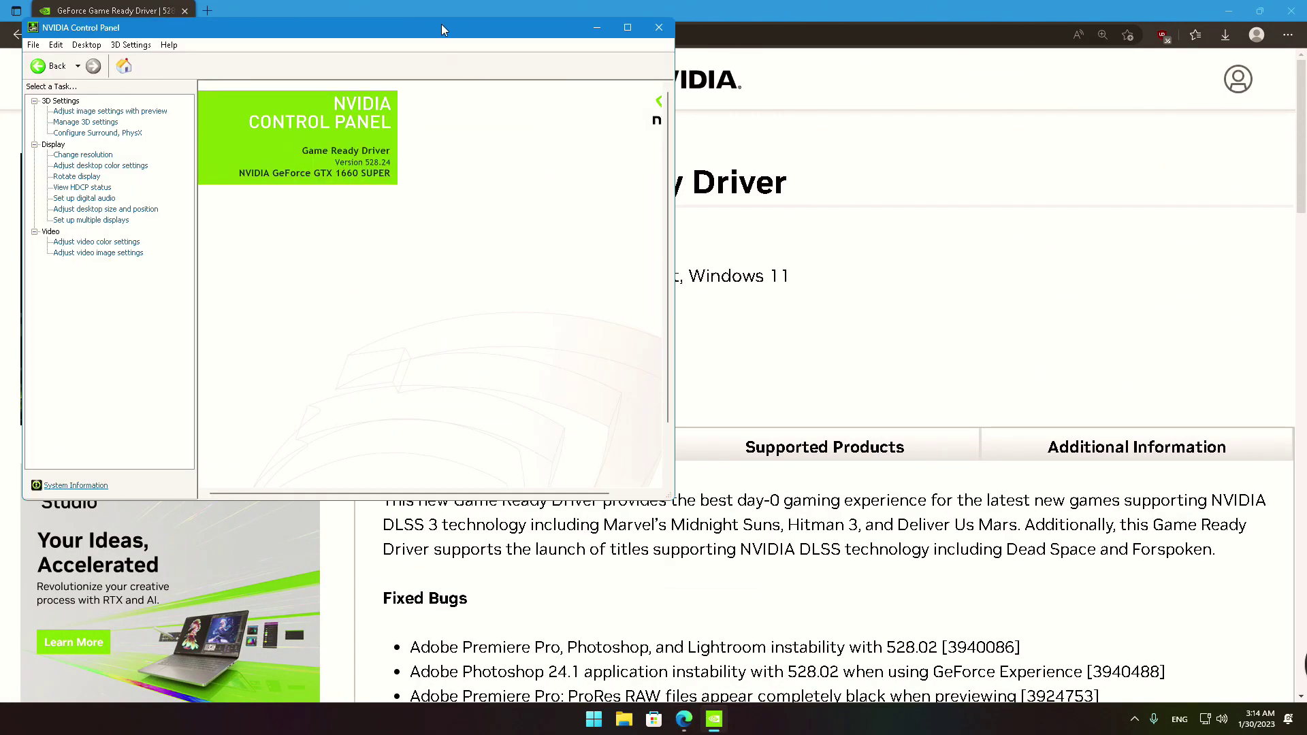
left_click_drag(438, 30, 1120, 156)
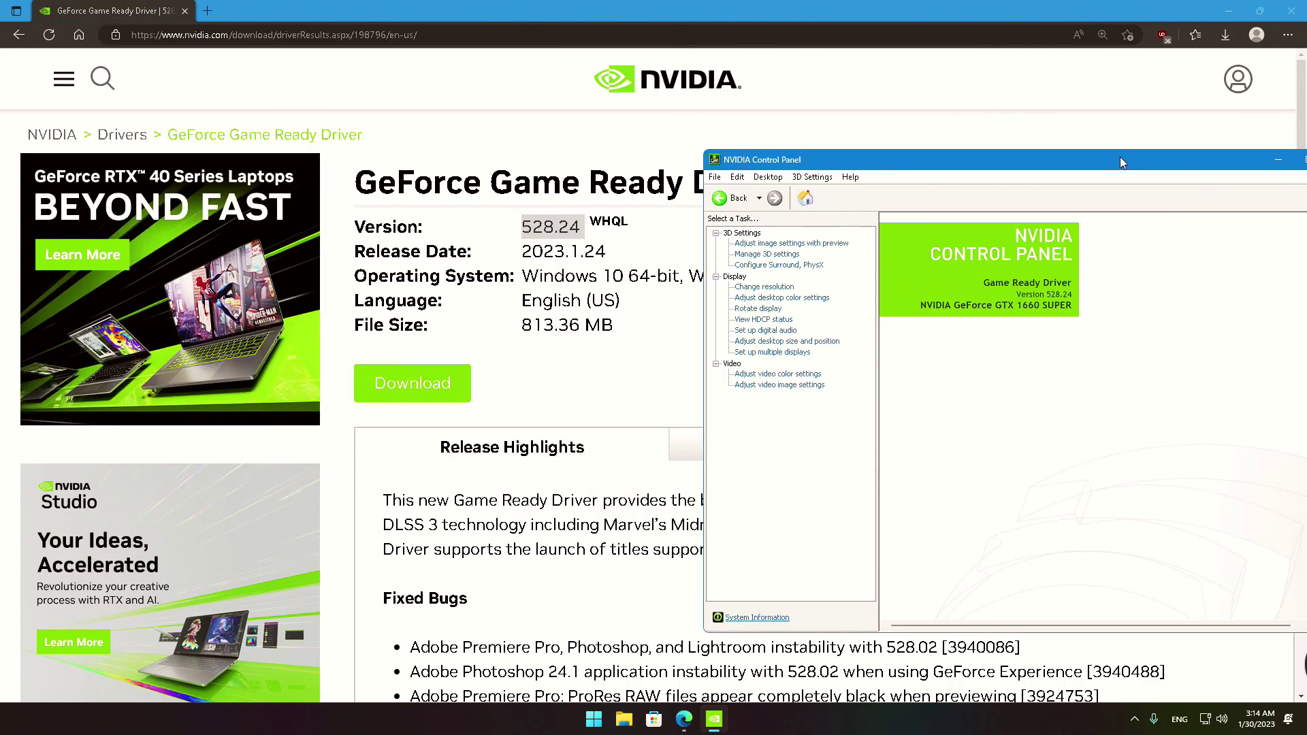
left_click(612, 317)
type("dd")
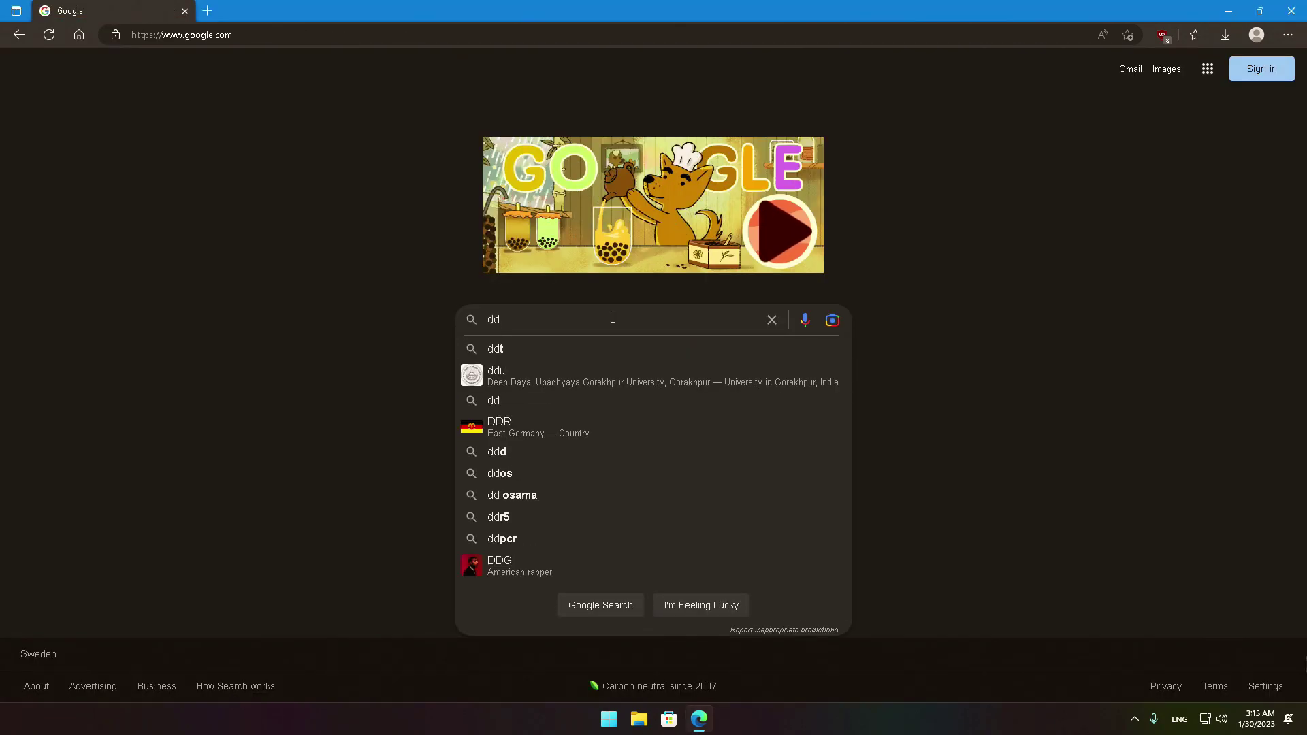
type("u")
key("Return")
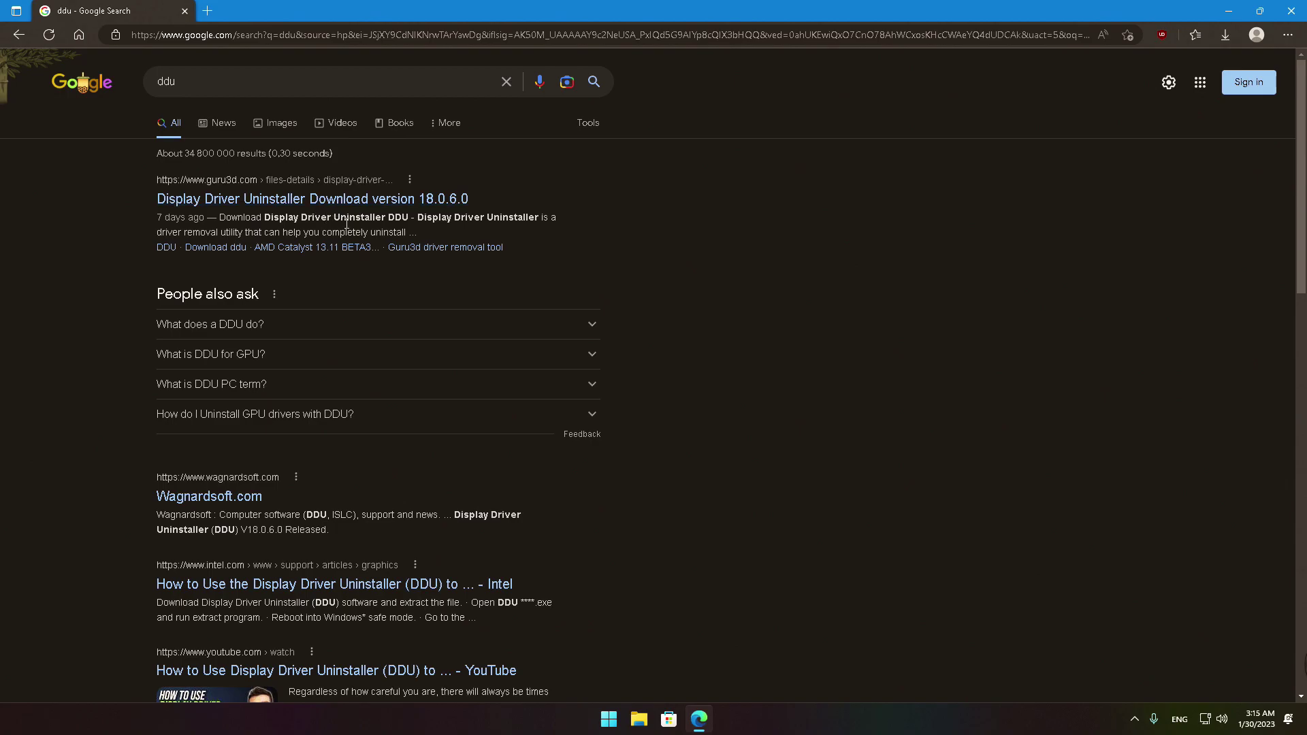
Open Guru3D's DDU 18.0.6.0 page, dismiss the privacy notice, and highlight its title and intro.
left_click(373, 205)
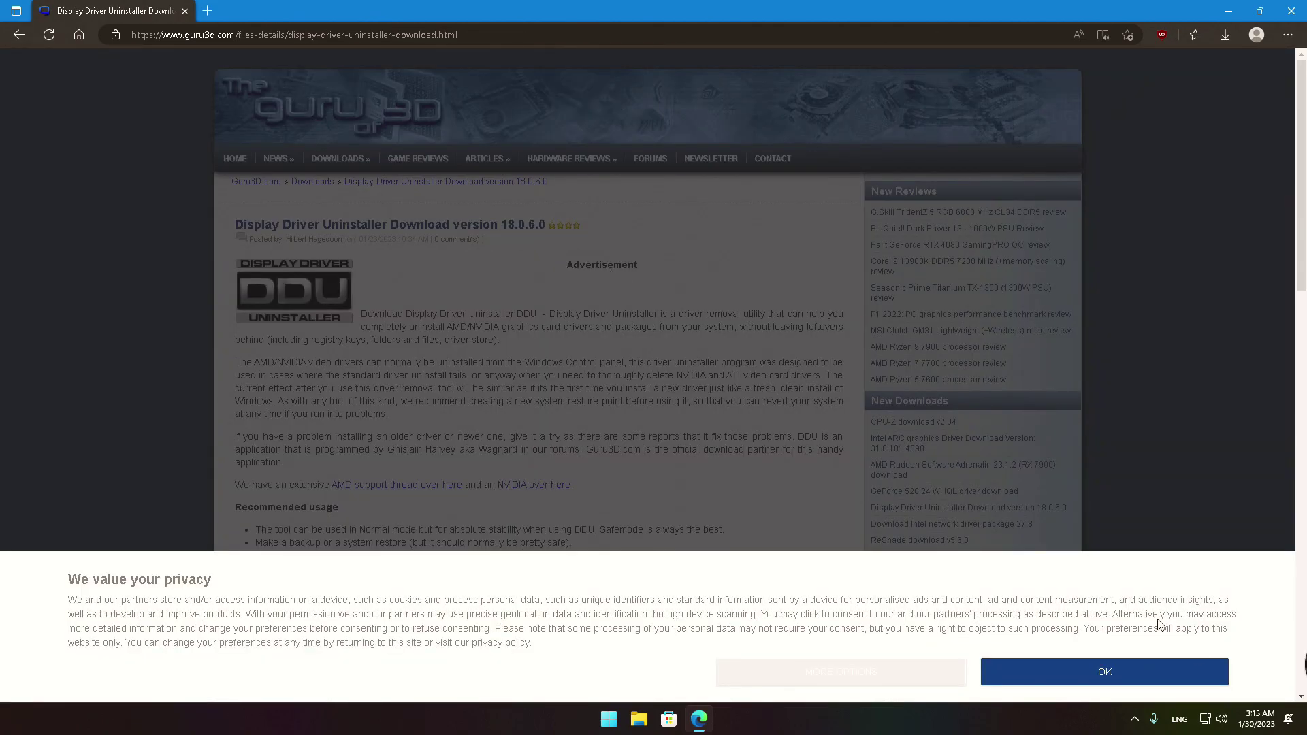
left_click(1199, 674)
scroll(443, 285, "up", 4, "ctrl")
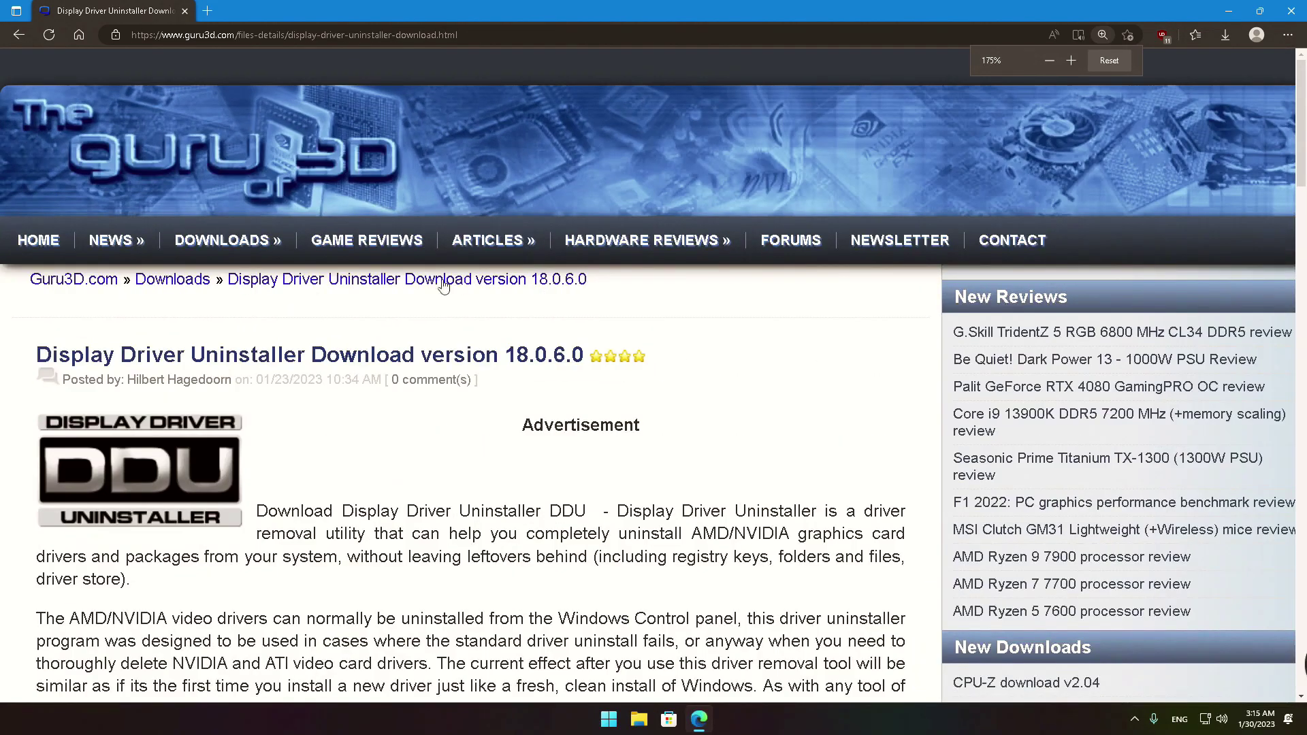
left_click_drag(36, 351, 585, 349)
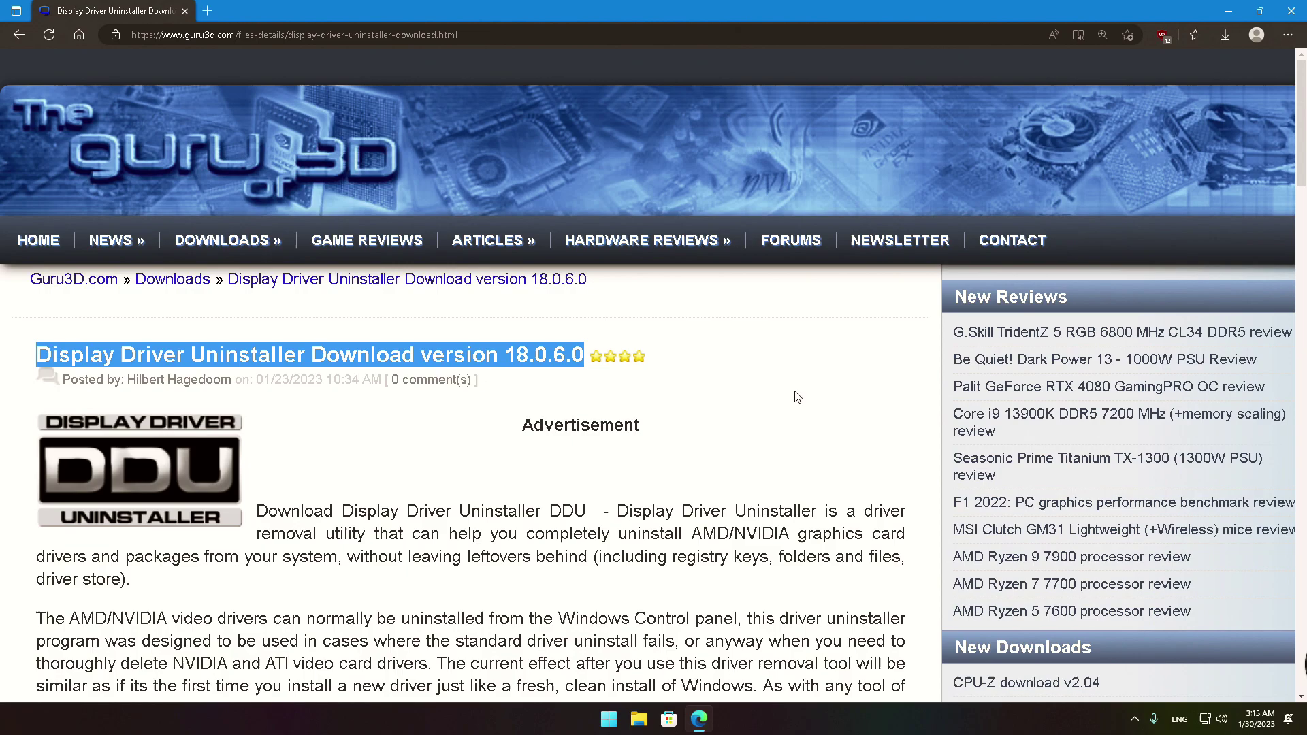
scroll(797, 397, "down", 4)
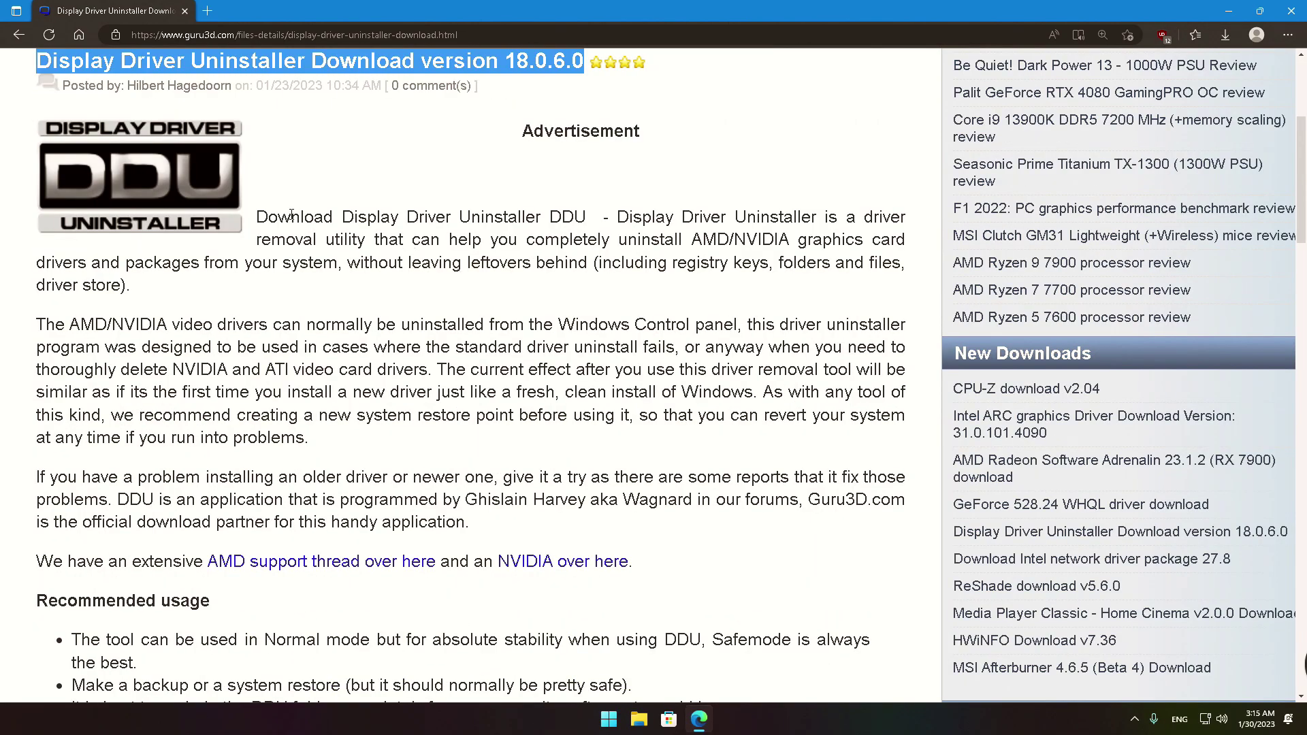
left_click_drag(258, 217, 723, 239)
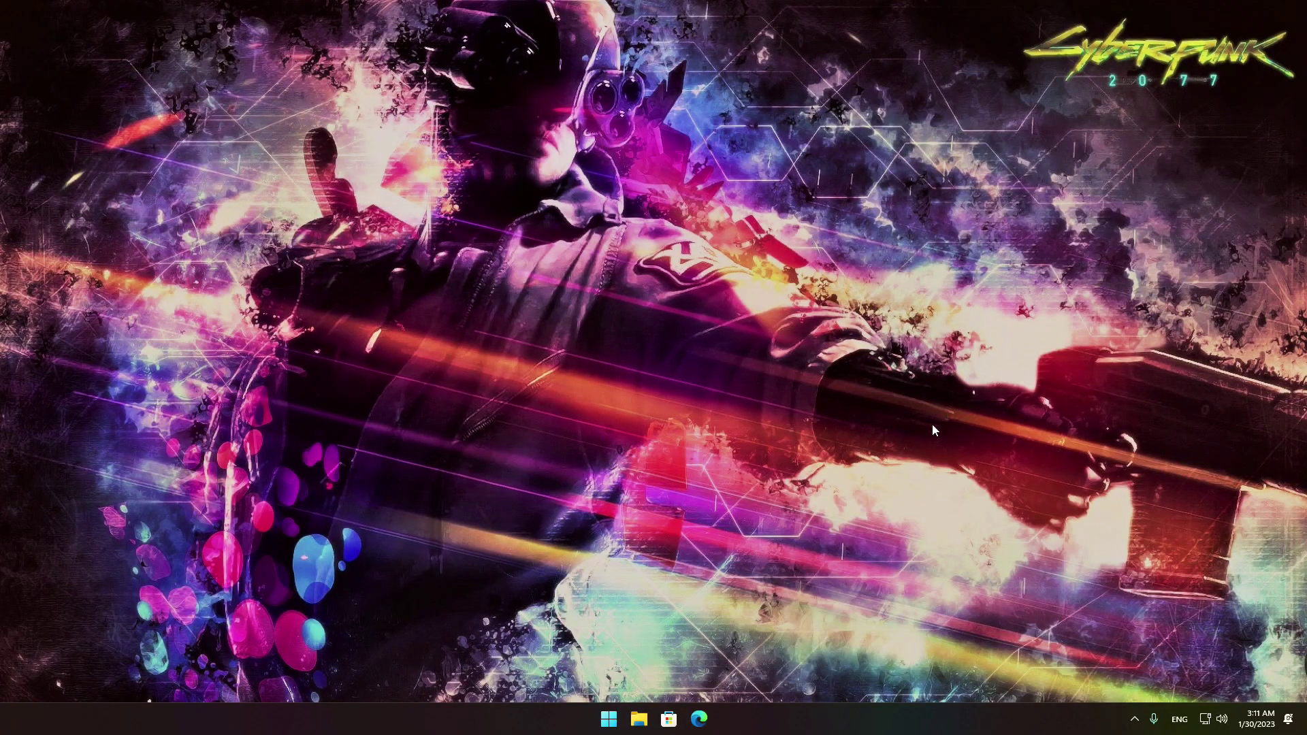
Search Windows Settings for 'game mode' and turn Game Mode on.
left_click(608, 718)
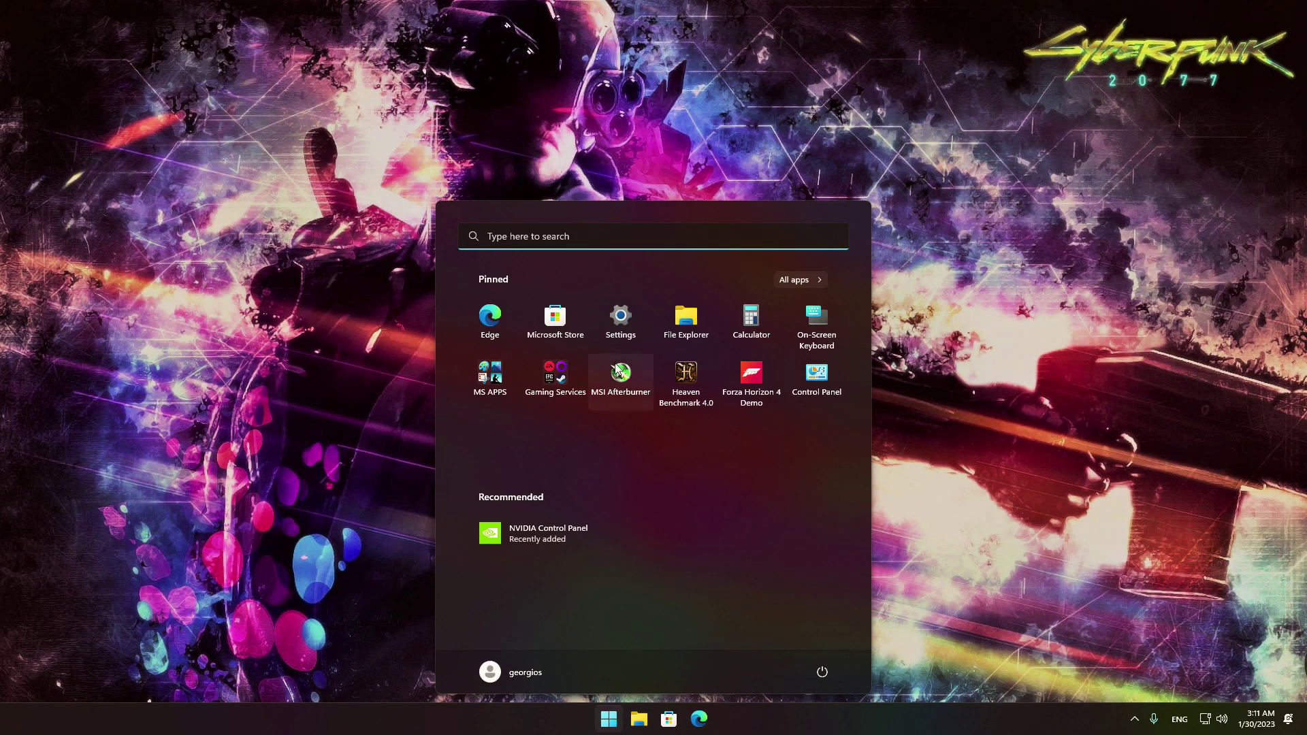
left_click(610, 234)
type("game")
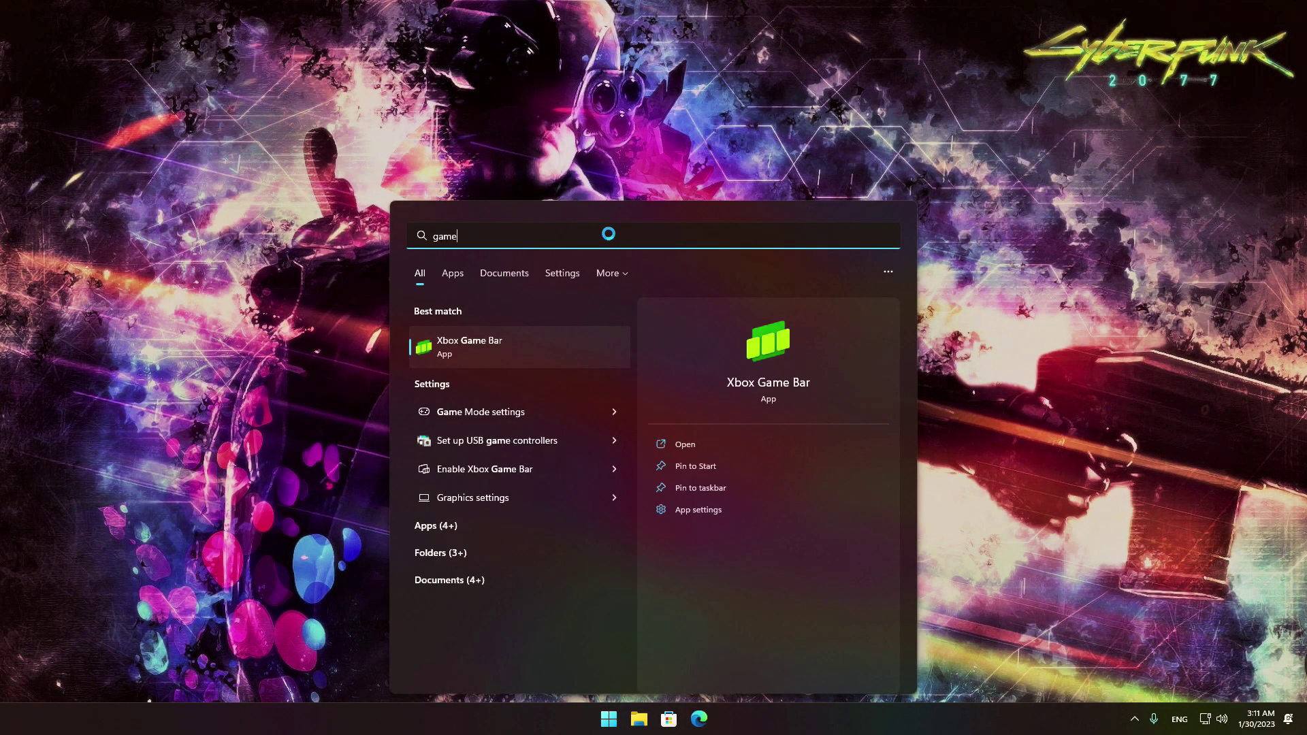
type(" mode")
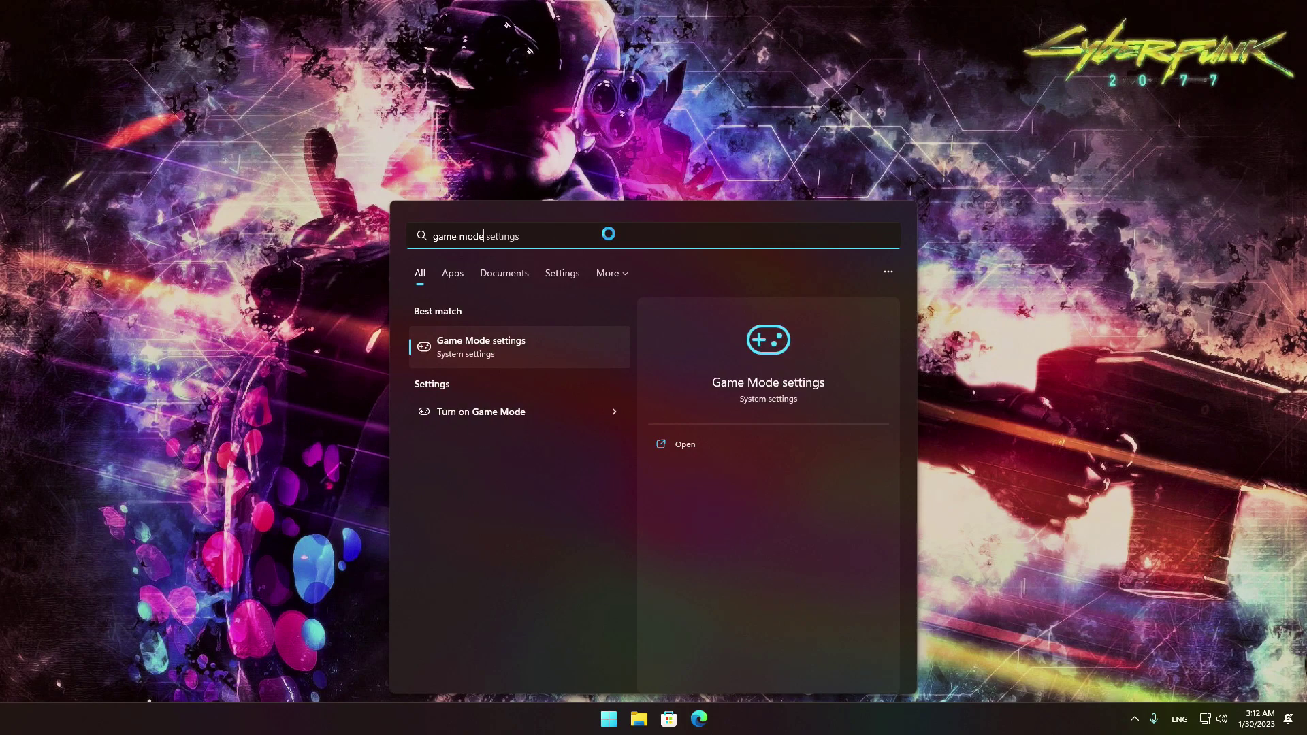
left_click(496, 349)
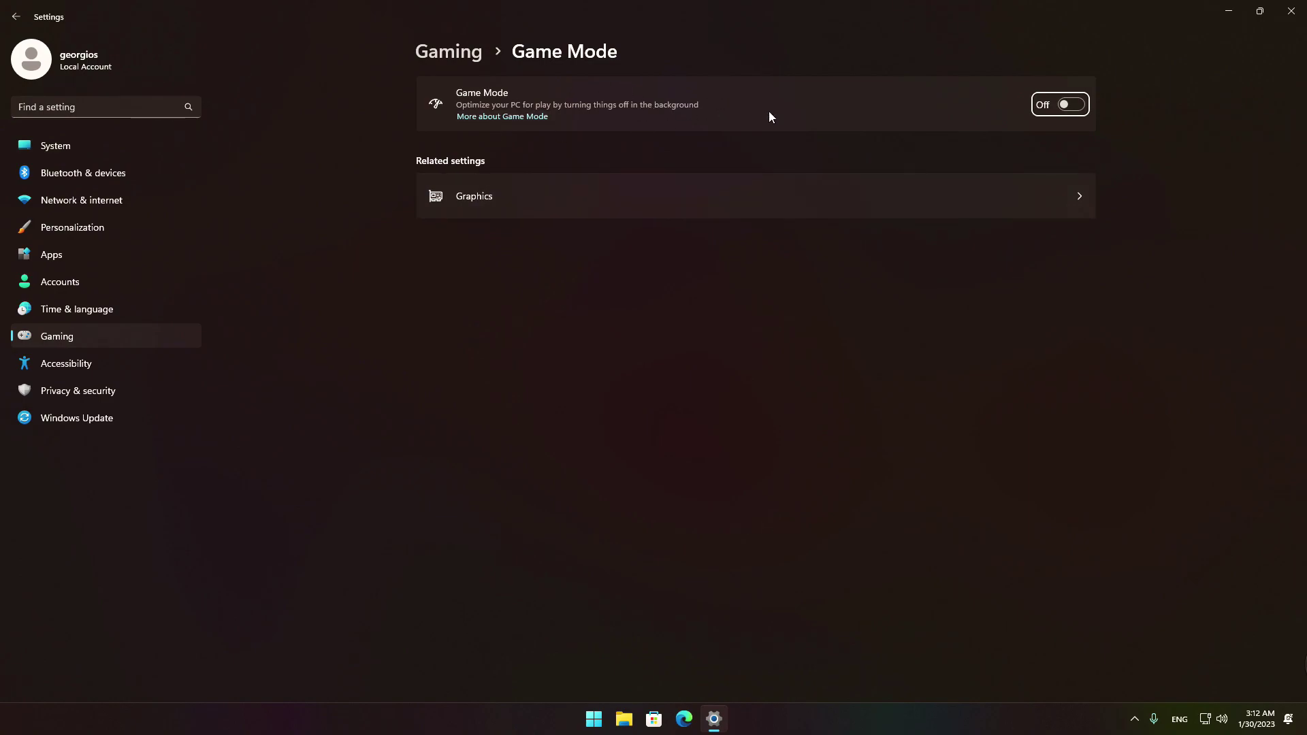
left_click(1078, 110)
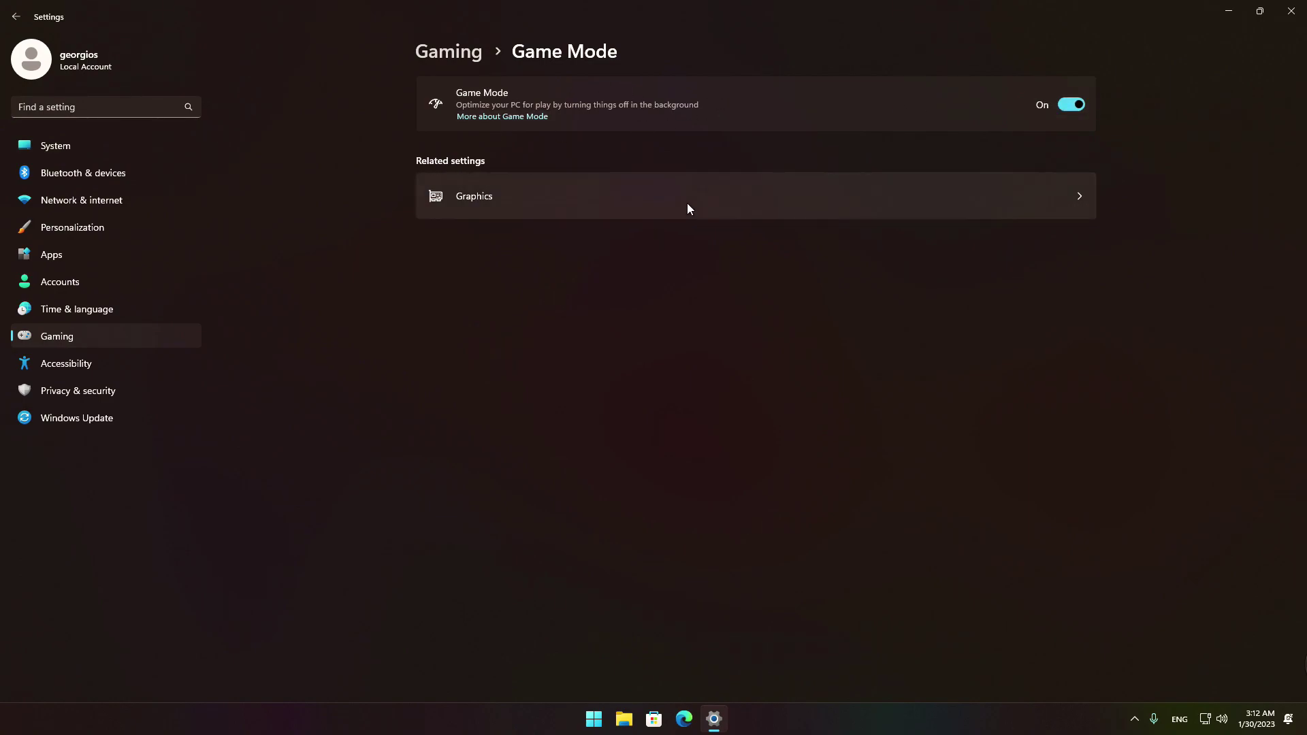
Choose High performance as Cyberpunk 2077's graphics preference.
left_click(595, 191)
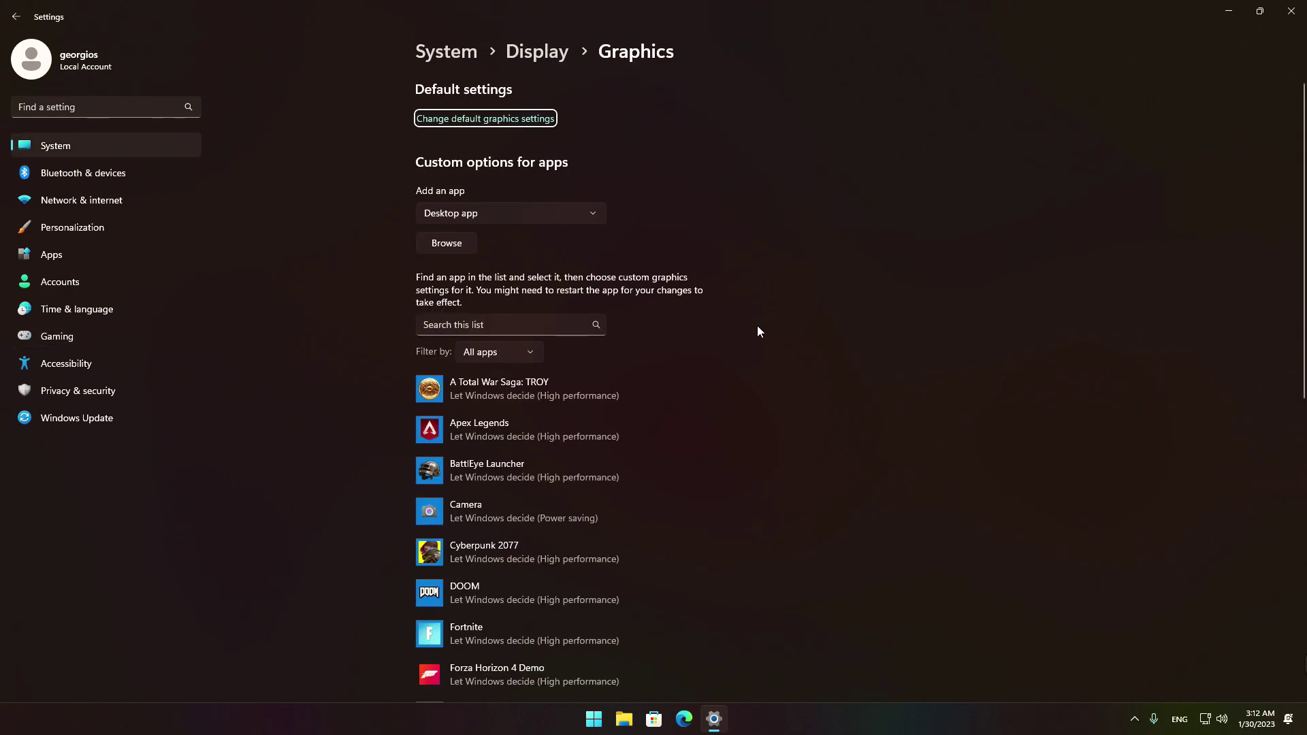
left_click(520, 559)
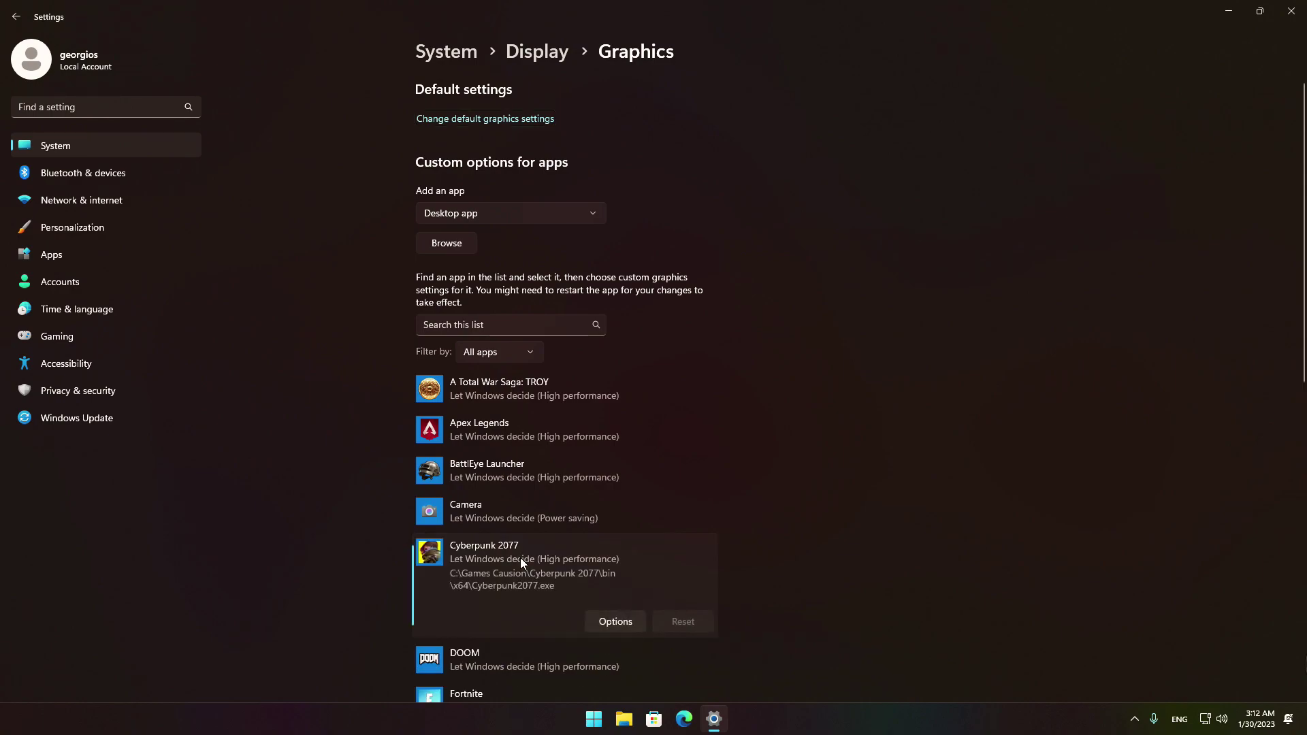
left_click(610, 620)
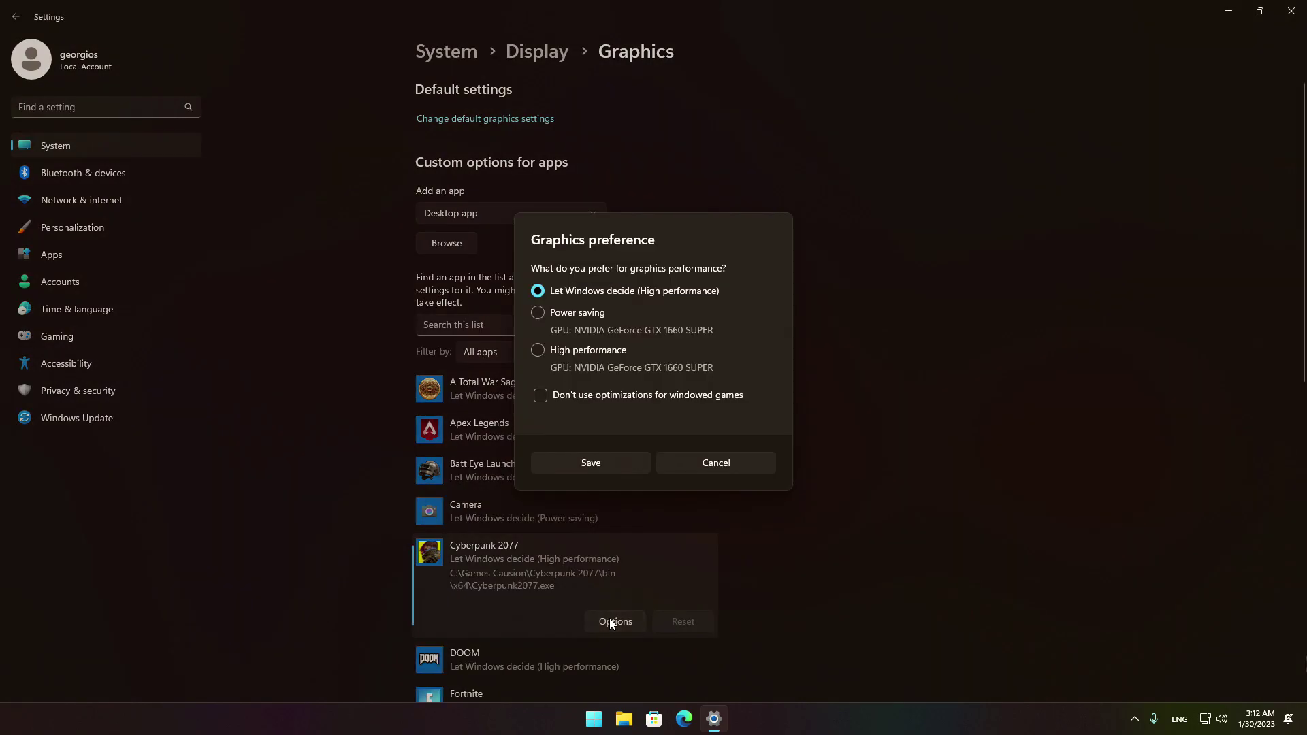
left_click(547, 354)
Save the graphics preference, then inspect the AMD Ryzen™ High Performance plan's advanced power settings.
left_click(596, 463)
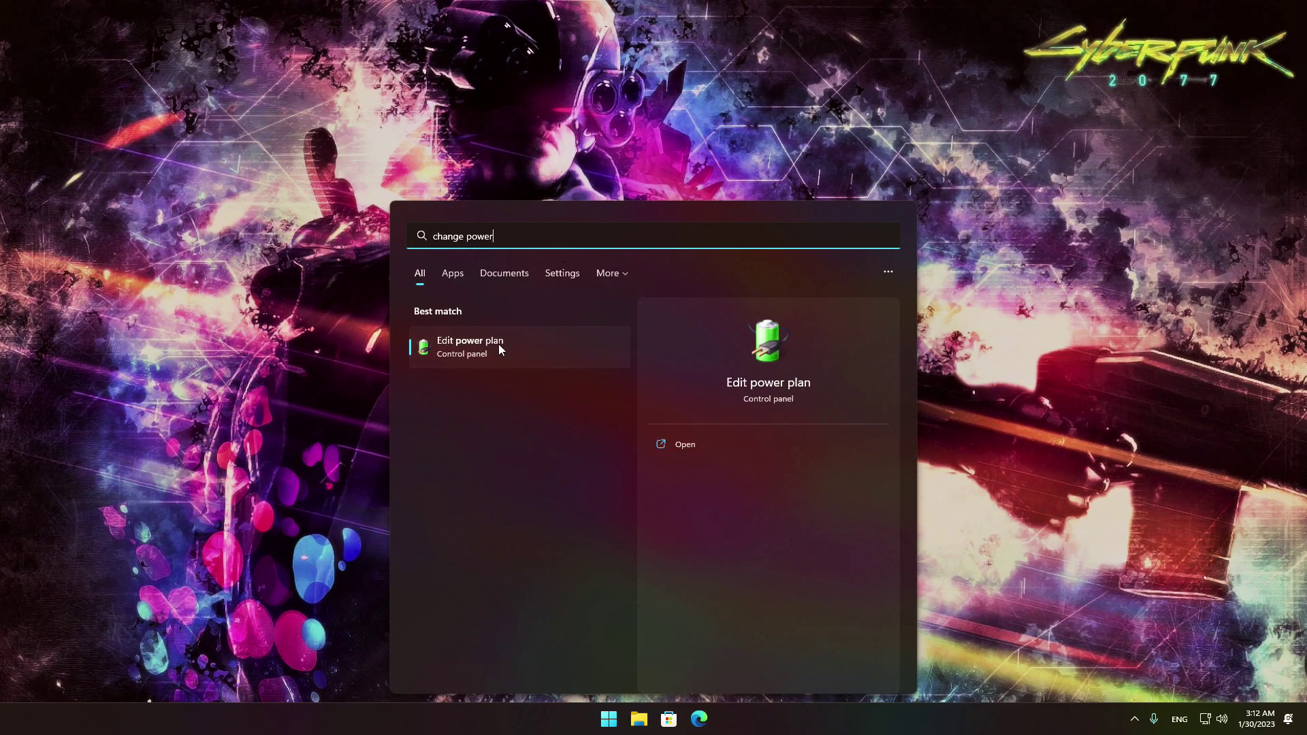
left_click(499, 344)
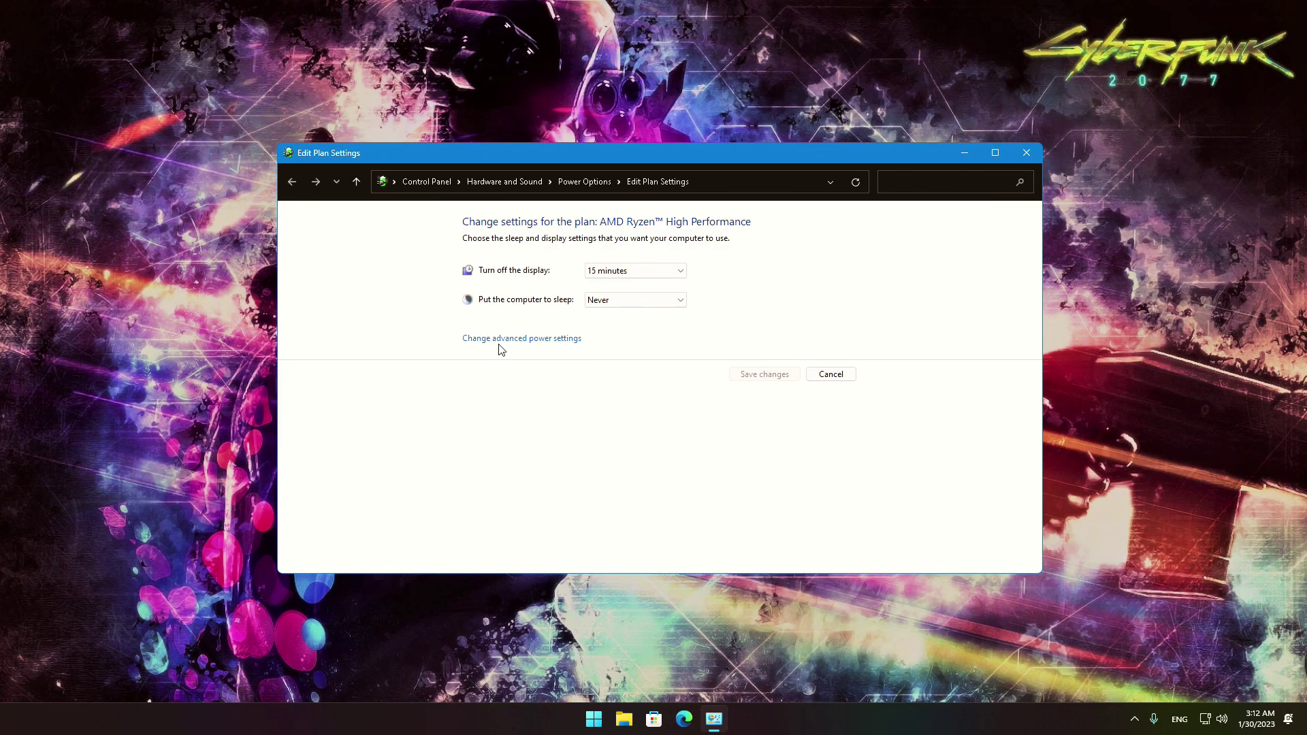
left_click(545, 339)
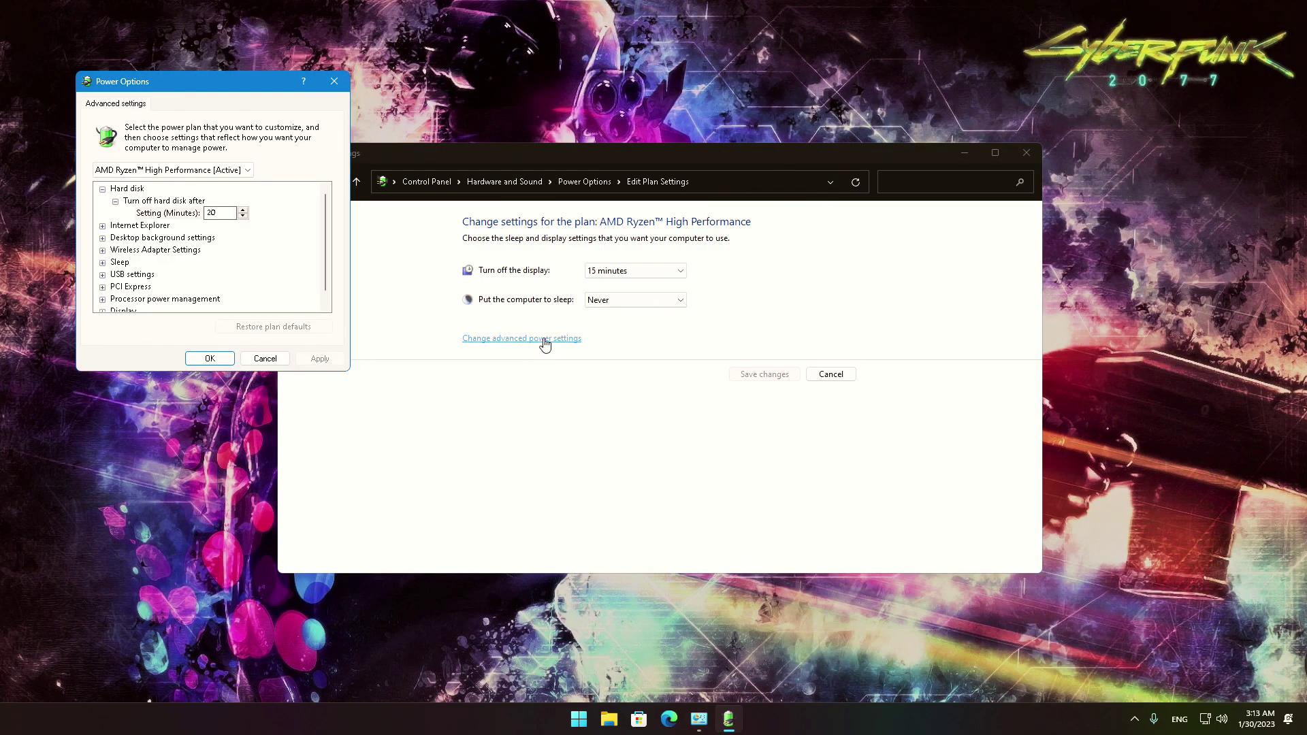
left_click(260, 359)
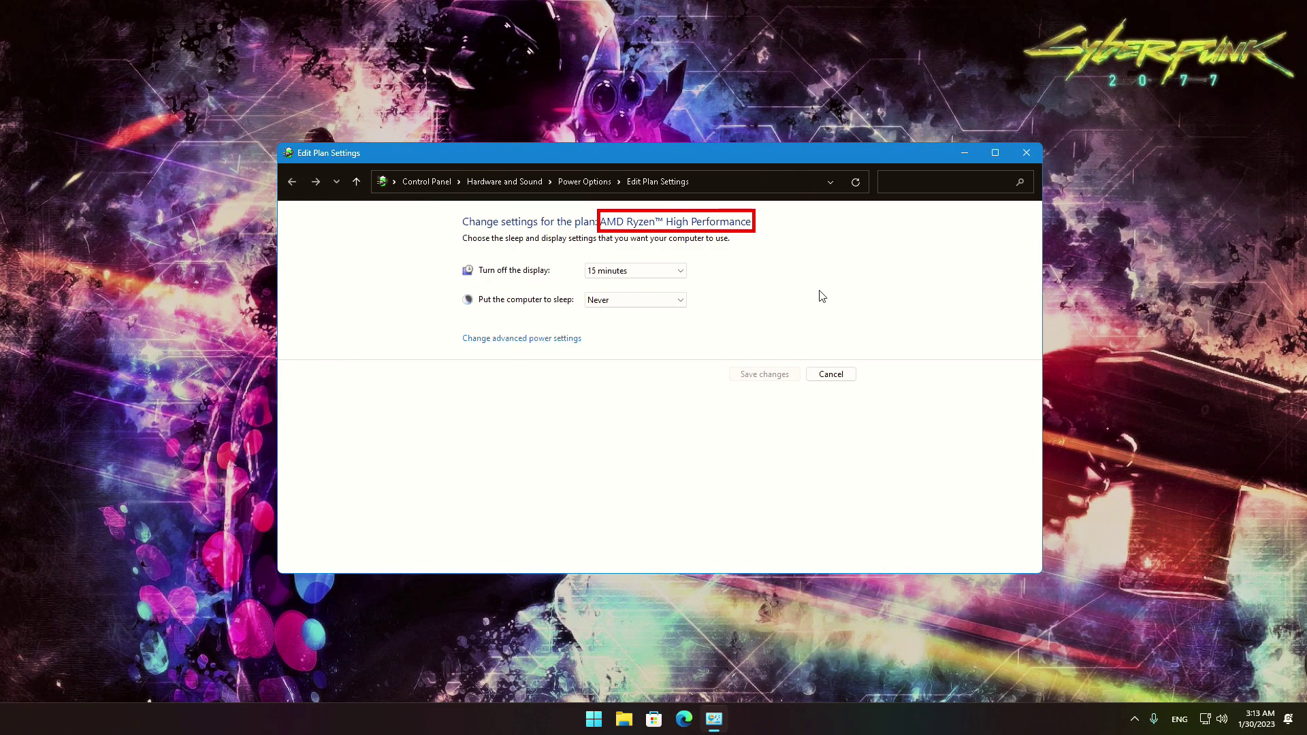
left_click(589, 182)
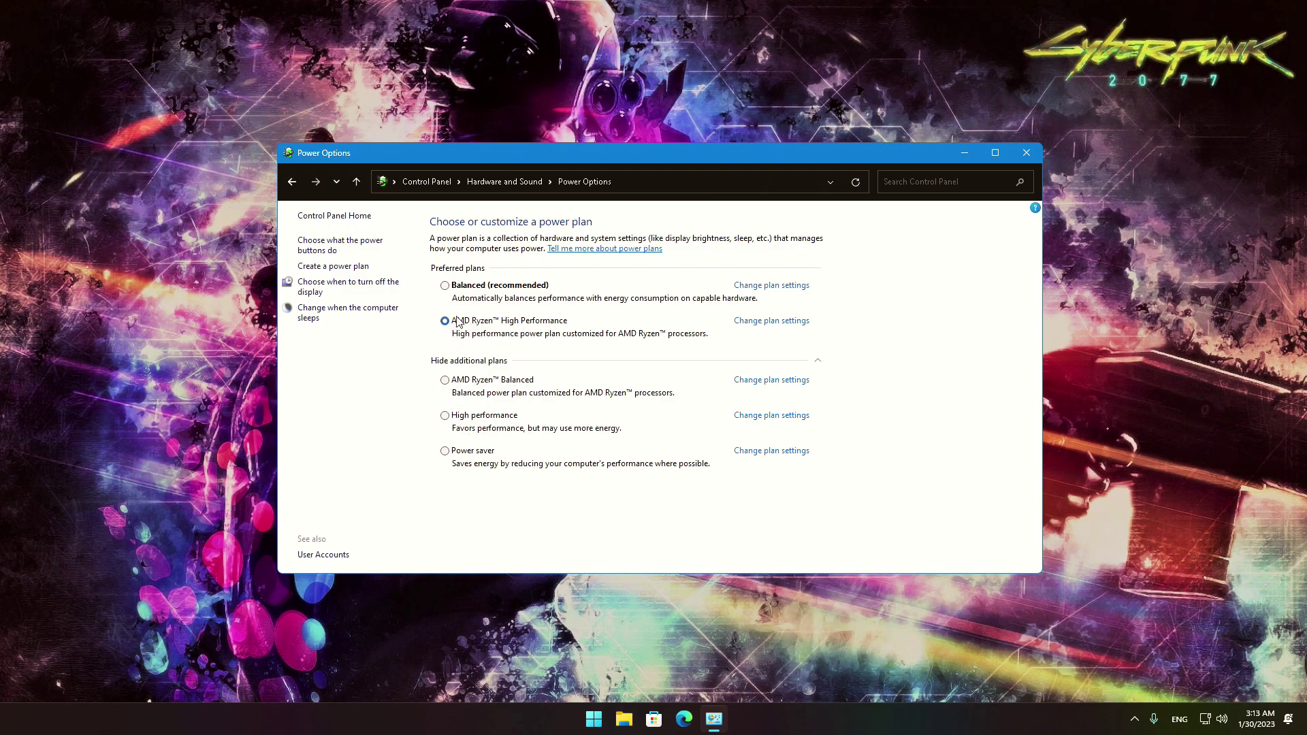
Close Power Options and open Task Manager maximized on its Startup apps page.
left_click(1027, 158)
right_click(611, 717)
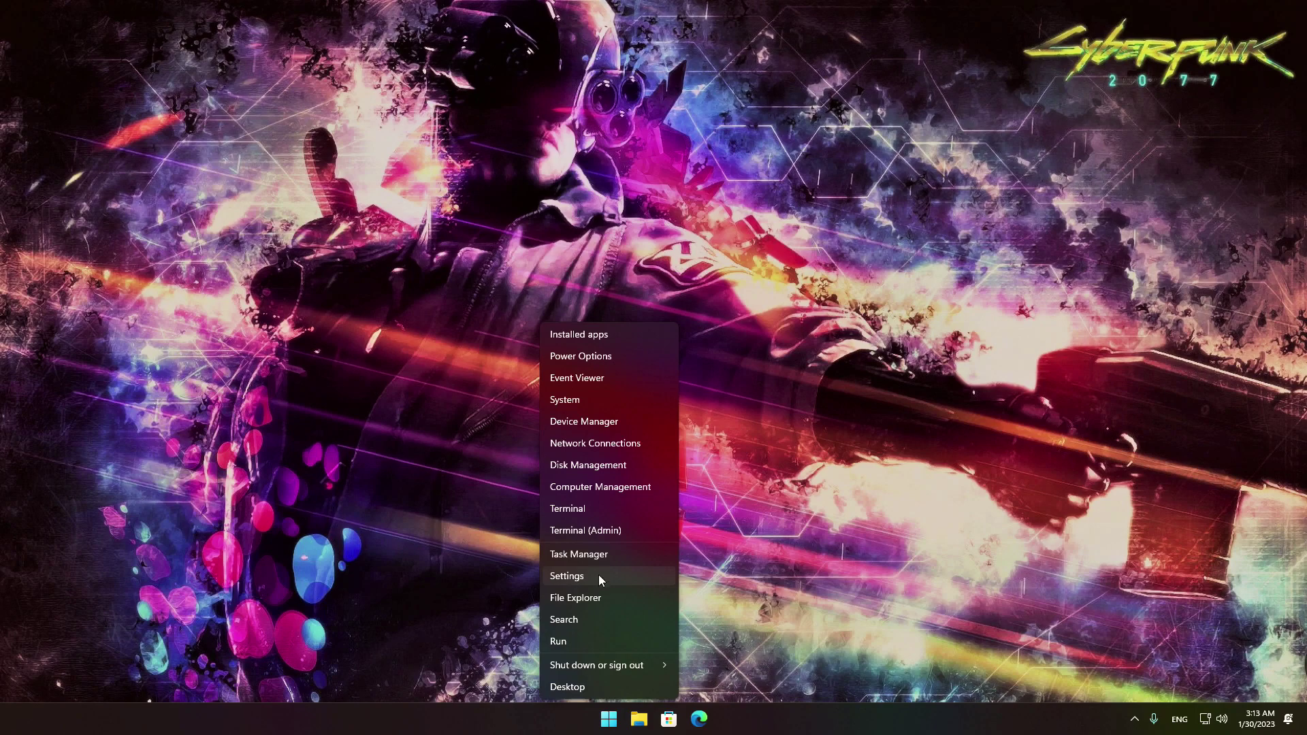
left_click(611, 555)
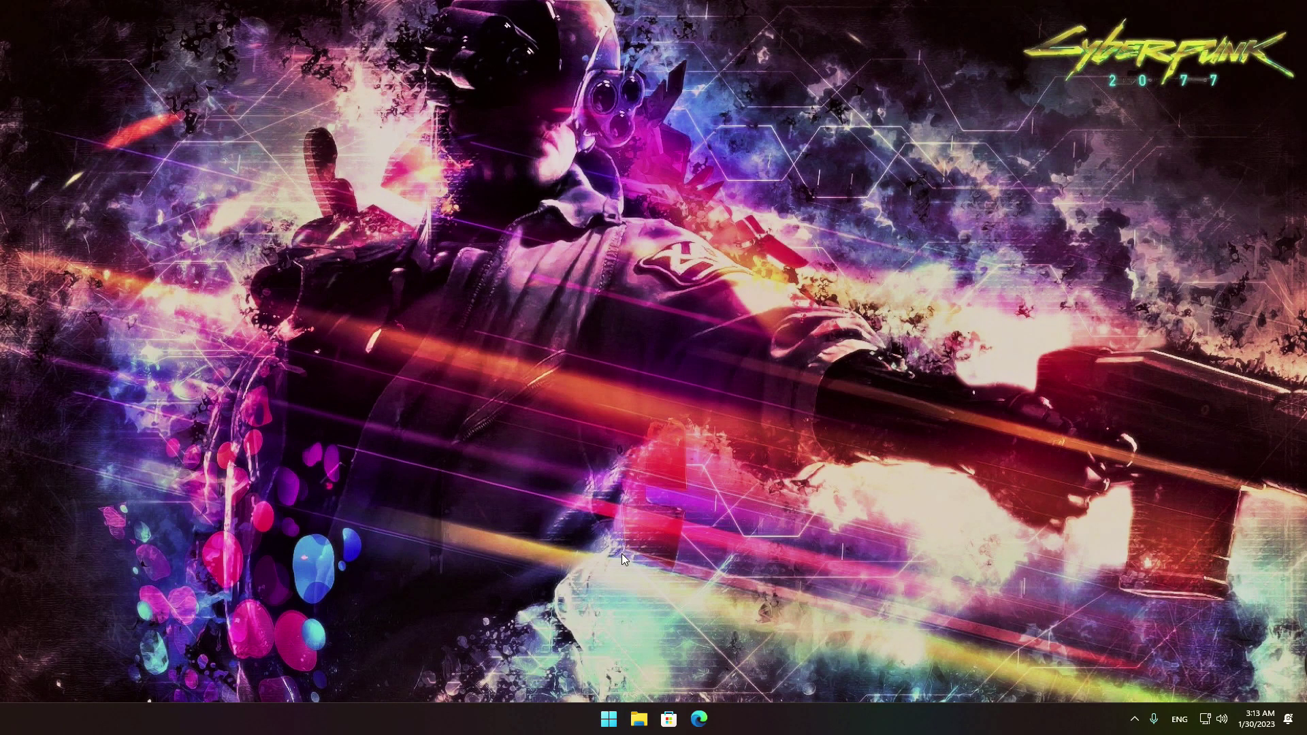
left_click(551, 81)
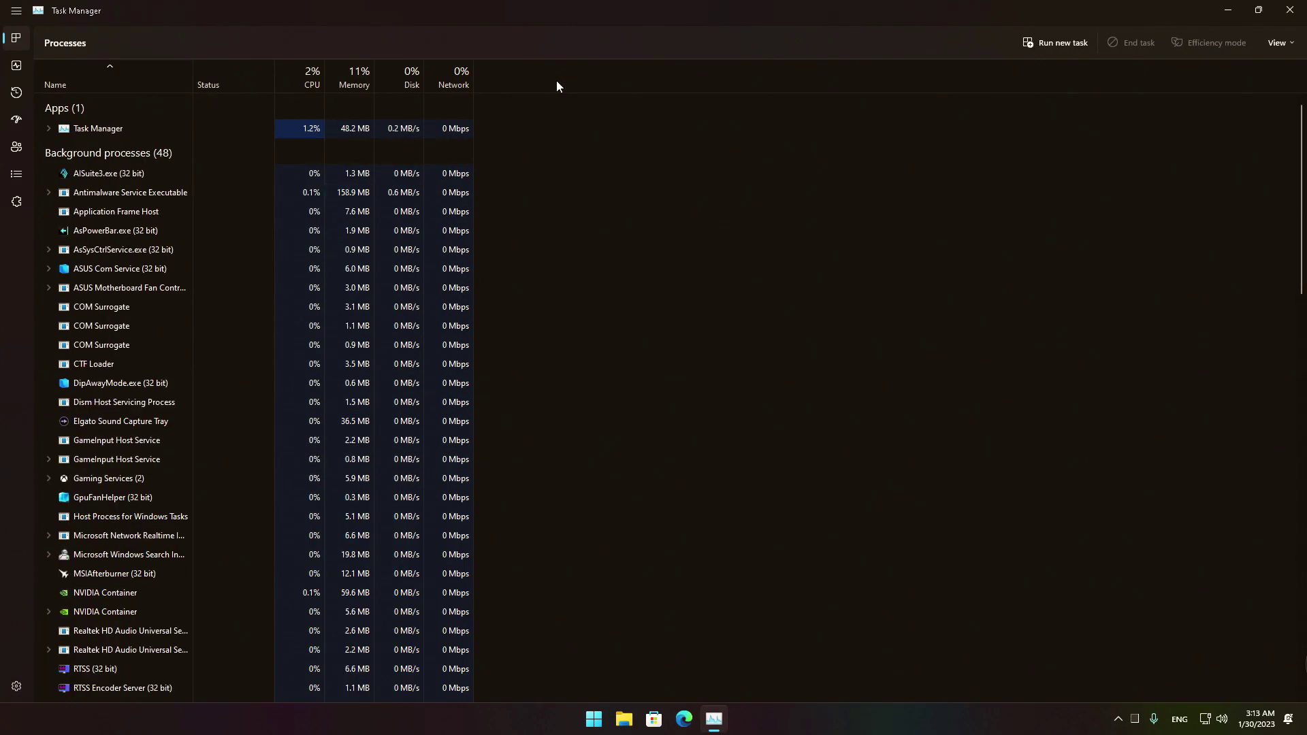
left_click(14, 128)
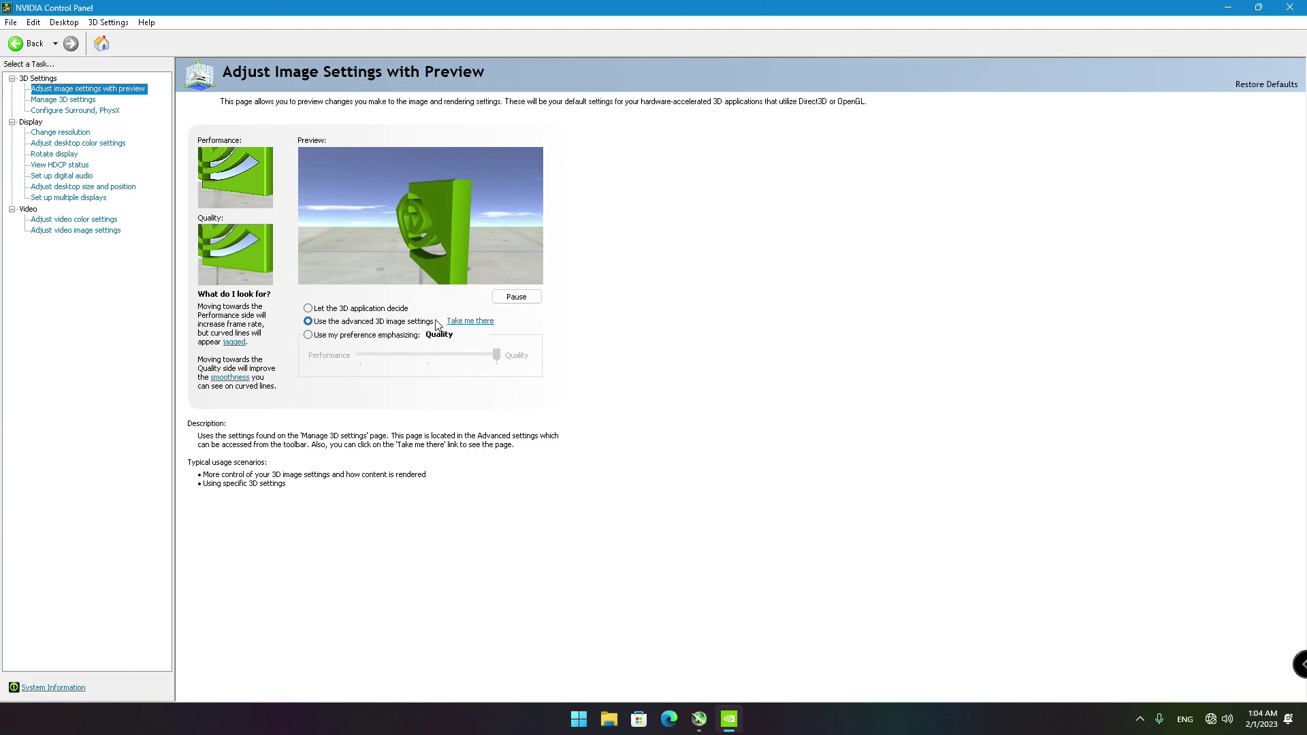
Open Manage 3D Settings in NVIDIA Control Panel to show the Global Settings feature list.
left_click(457, 321)
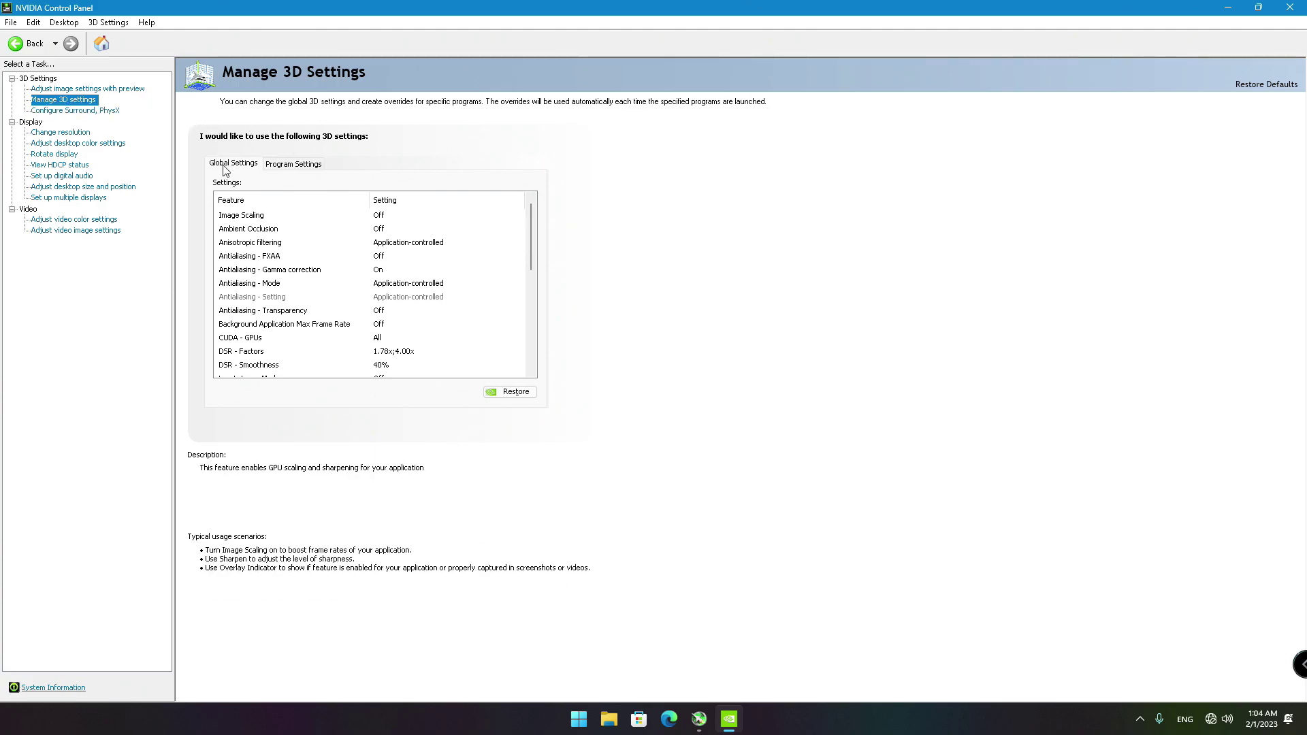
Show Cyberpunk 2077's program settings and step from Anisotropic filtering down to Virtual Reality pre-rendered frames.
left_click(283, 167)
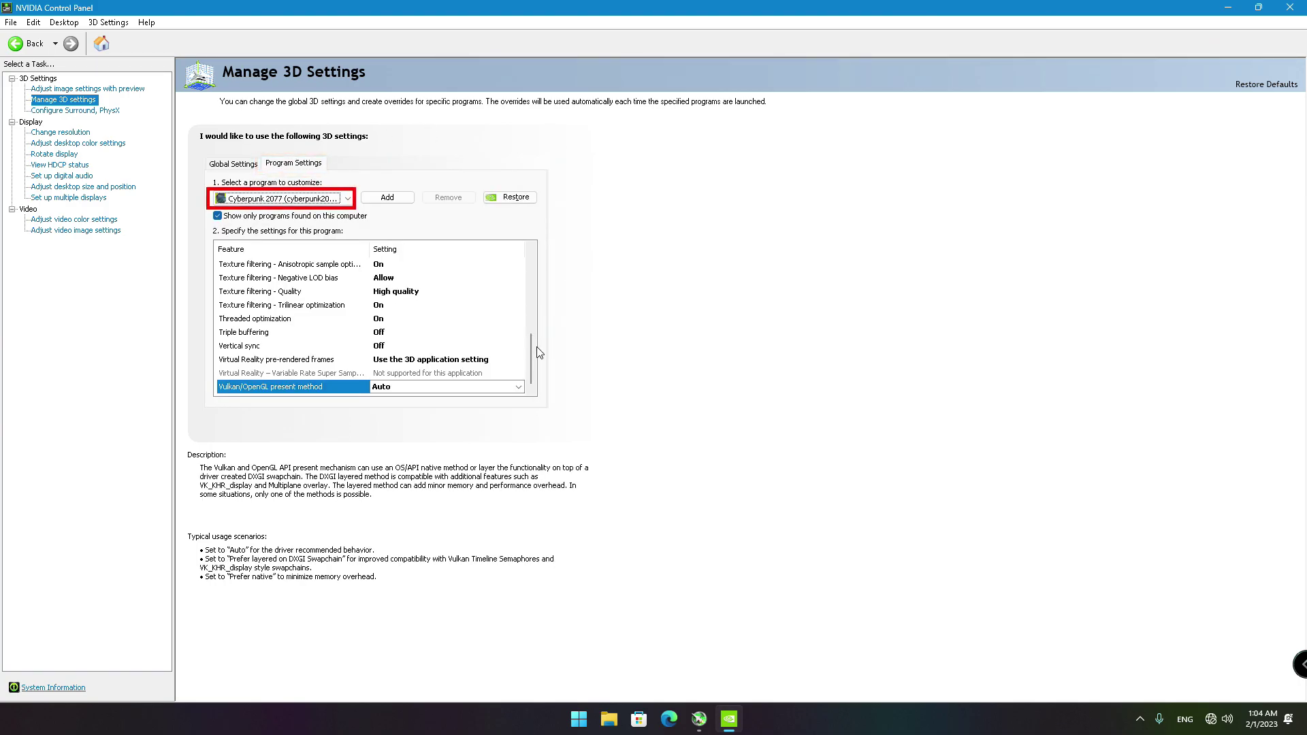
left_click_drag(533, 348, 528, 252)
key("Down")
key("Down")
key("Down")
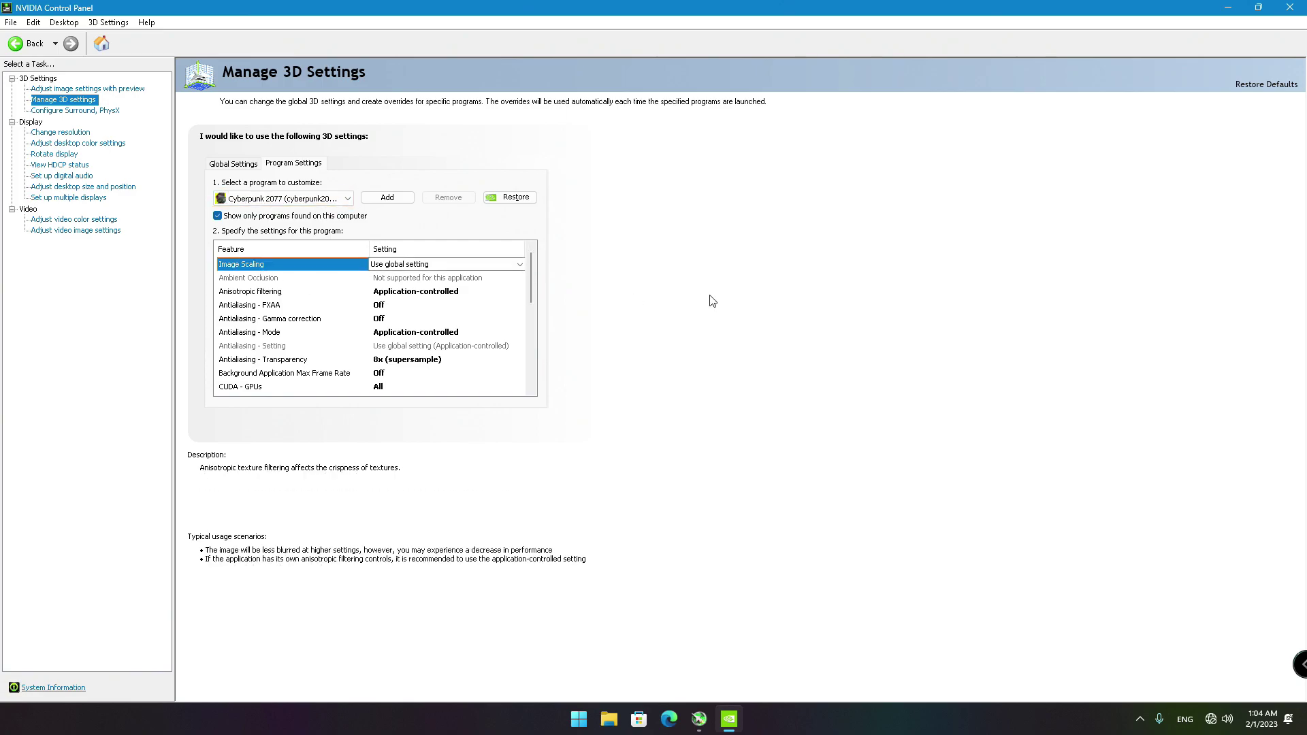
key("Down")
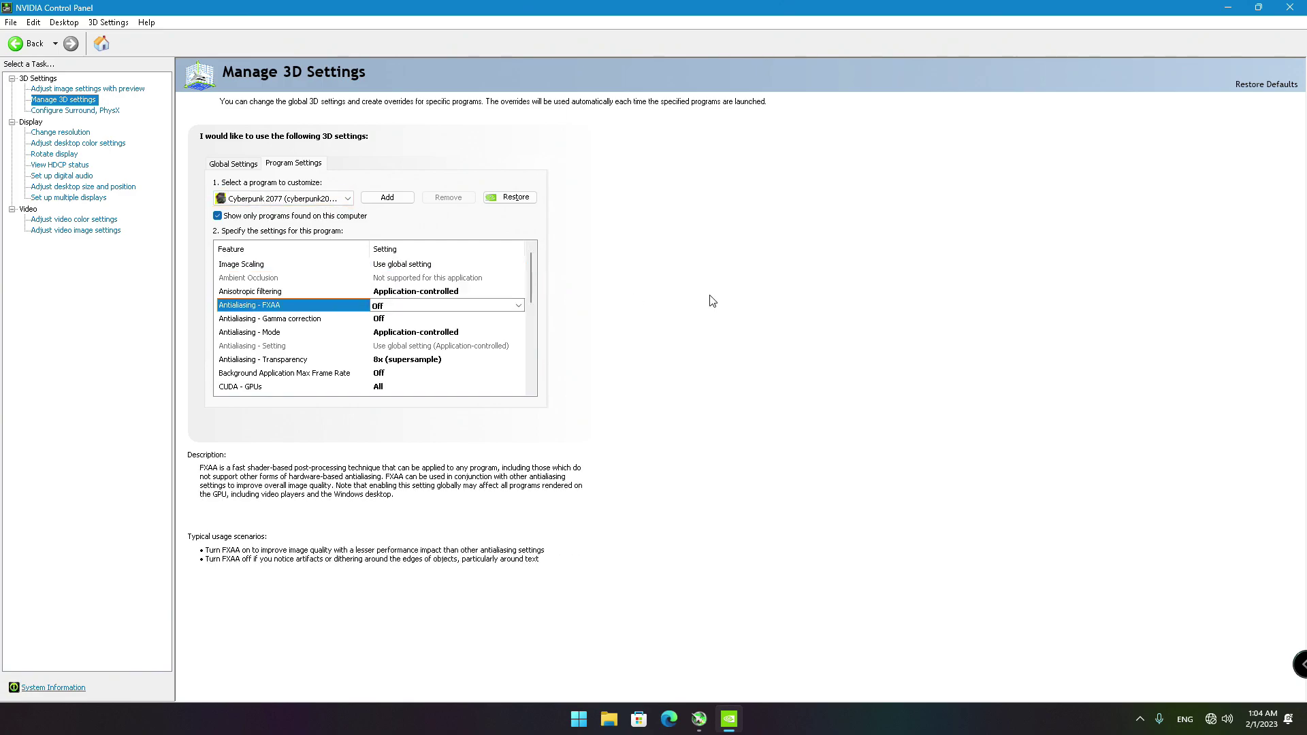
key("Down")
key("Down")
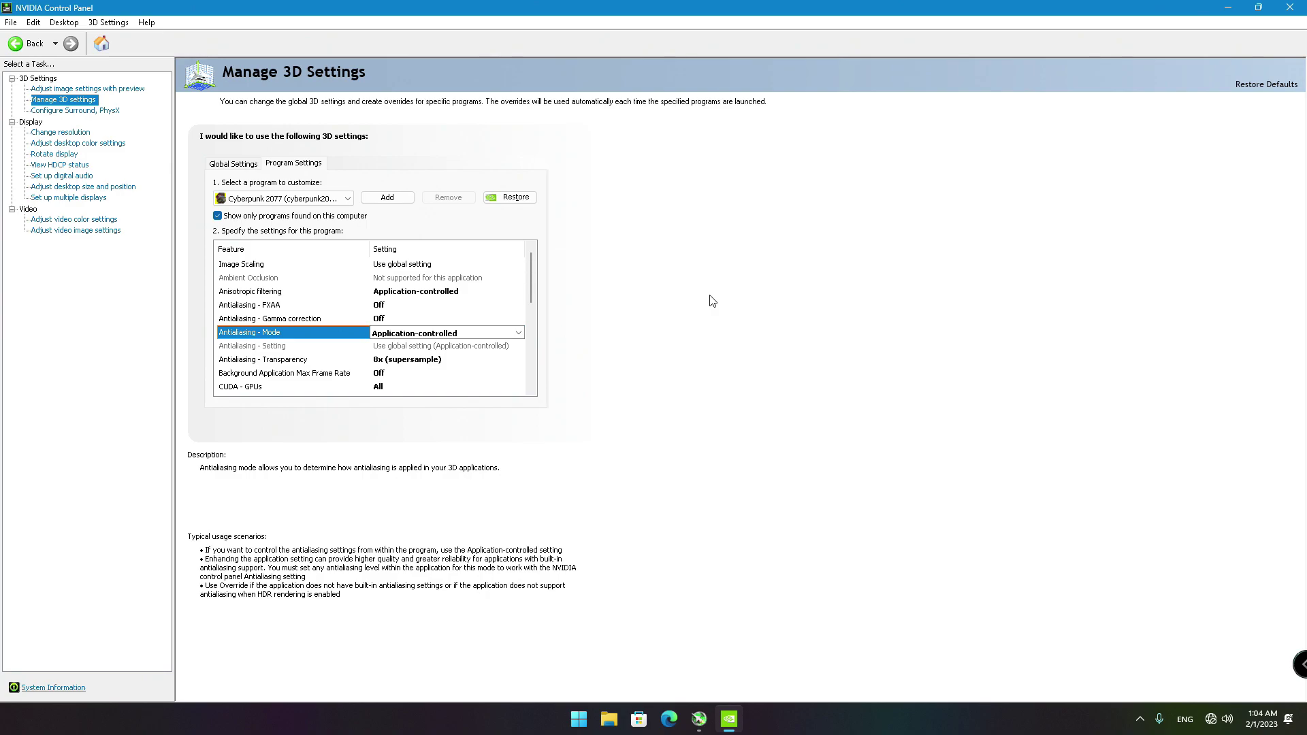
key("Down")
key("Down")
key("Down")
key("Down")
key("Down")
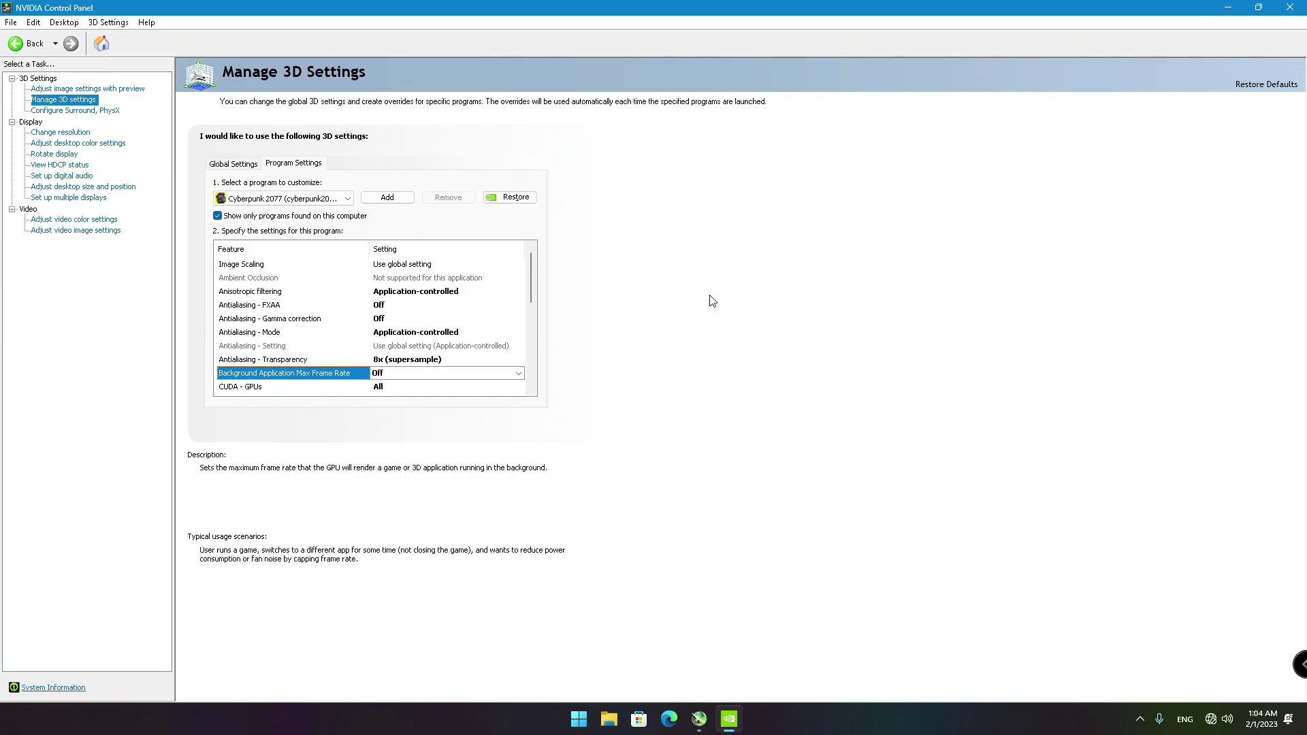
key("Down")
key("Down")
key("Down")
key("Down")
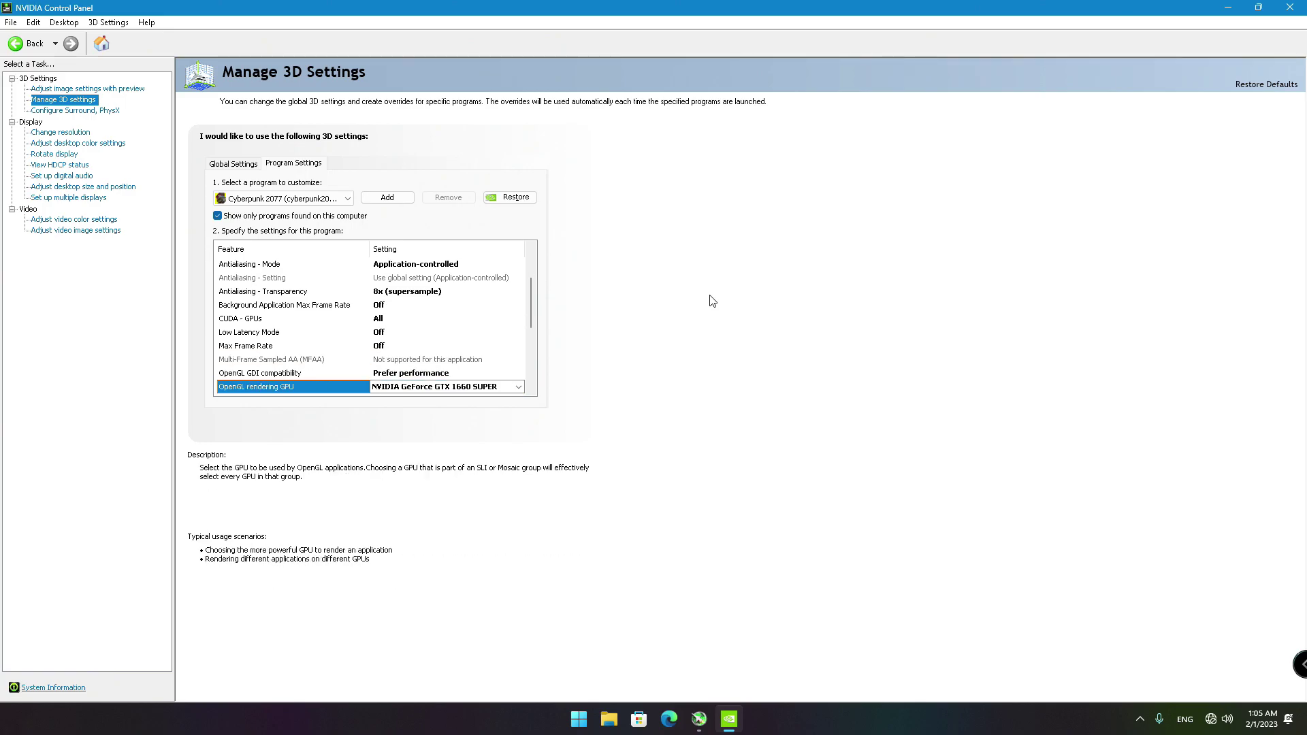
key("Down")
key("Down")
key("Down")
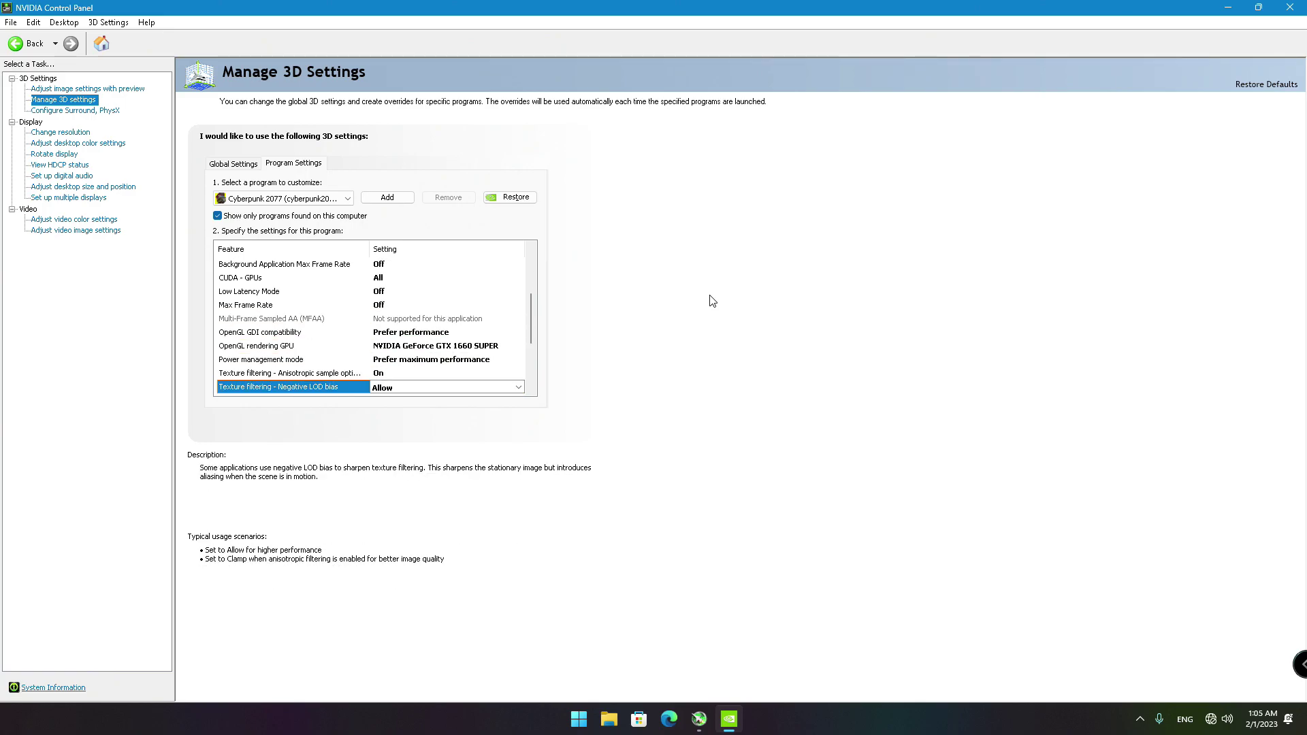
key("Down")
key("Down")
key("Down")
key("Down")
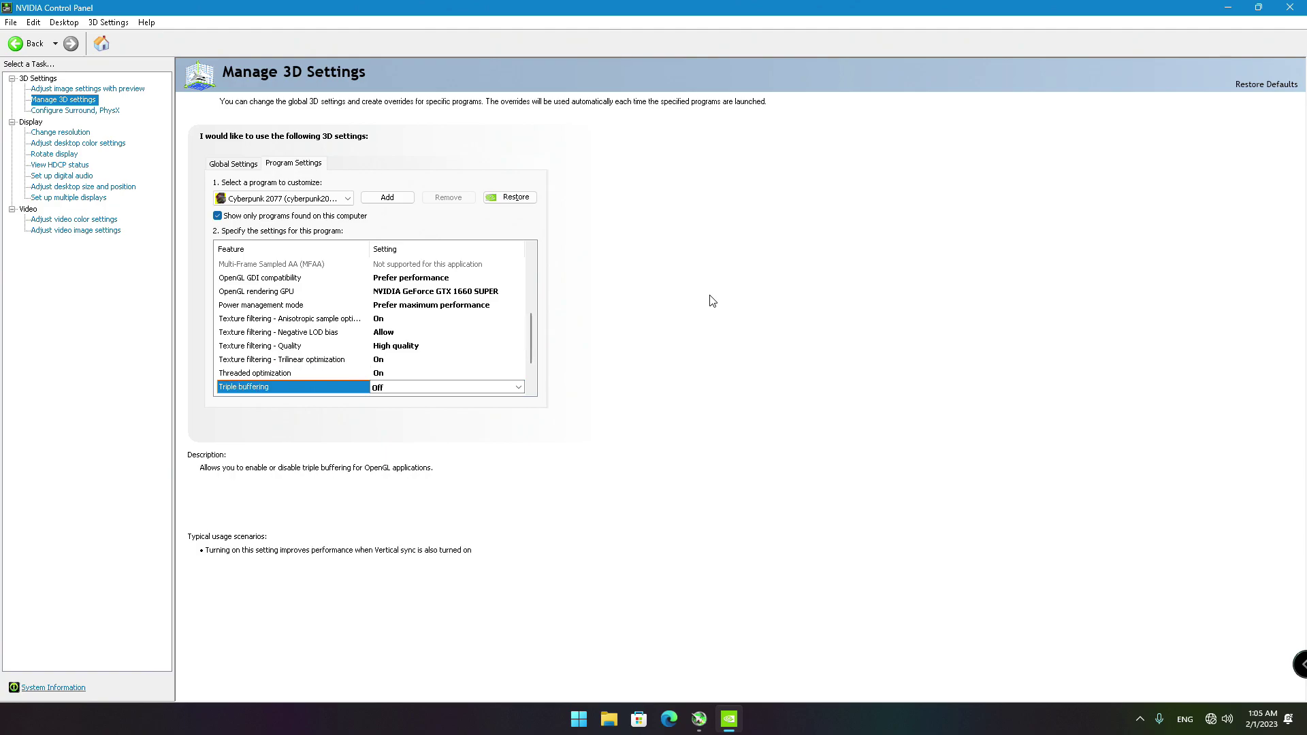
key("Down")
key("Down")
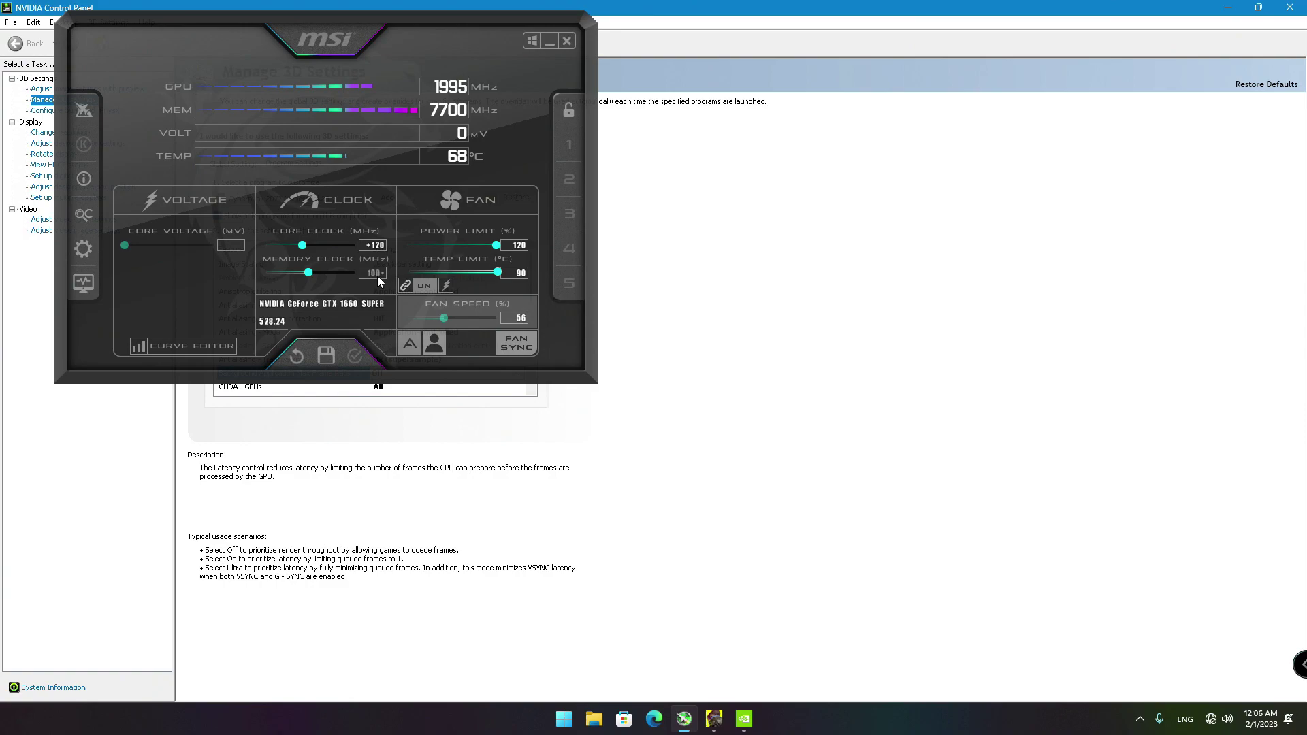
Set MSI Afterburner's memory clock offset to +1000.
type("0")
key("Return")
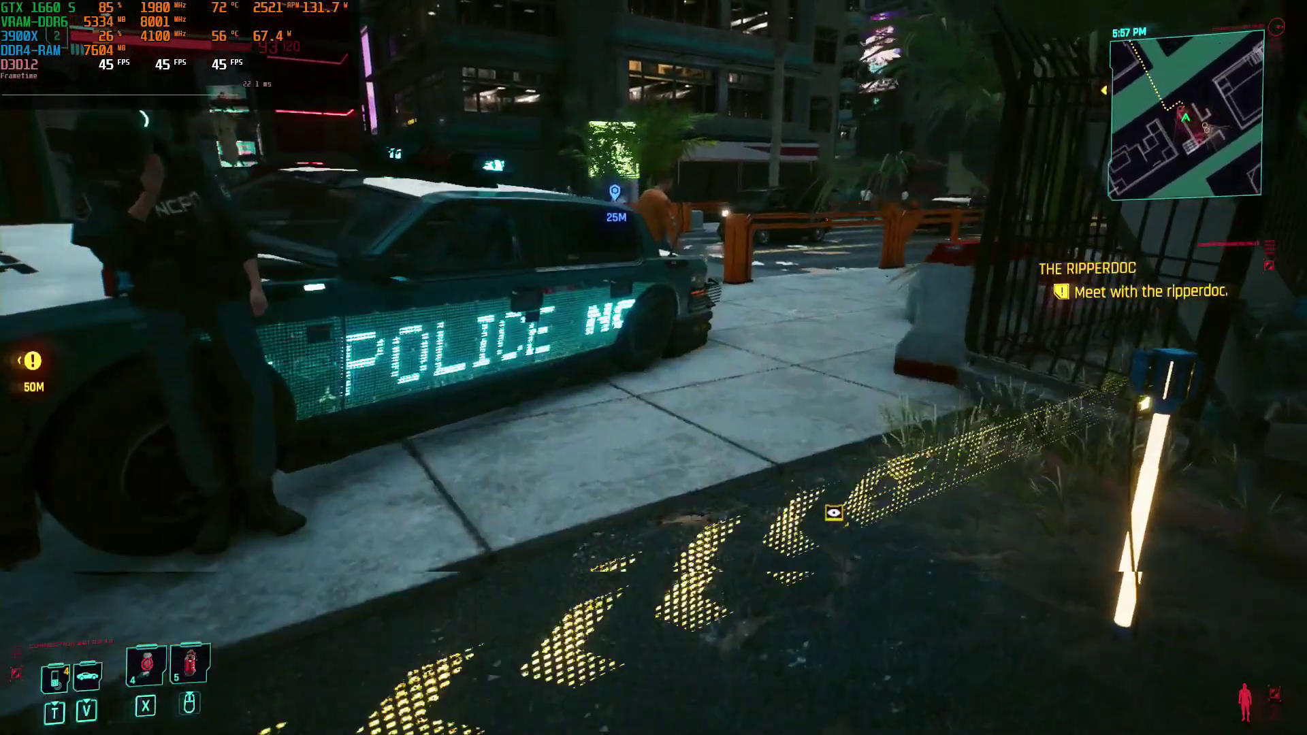
In the game's Graphics settings, turn FSR 2.1 and Film Grain off and Chromatic Aberration on.
key("Escape")
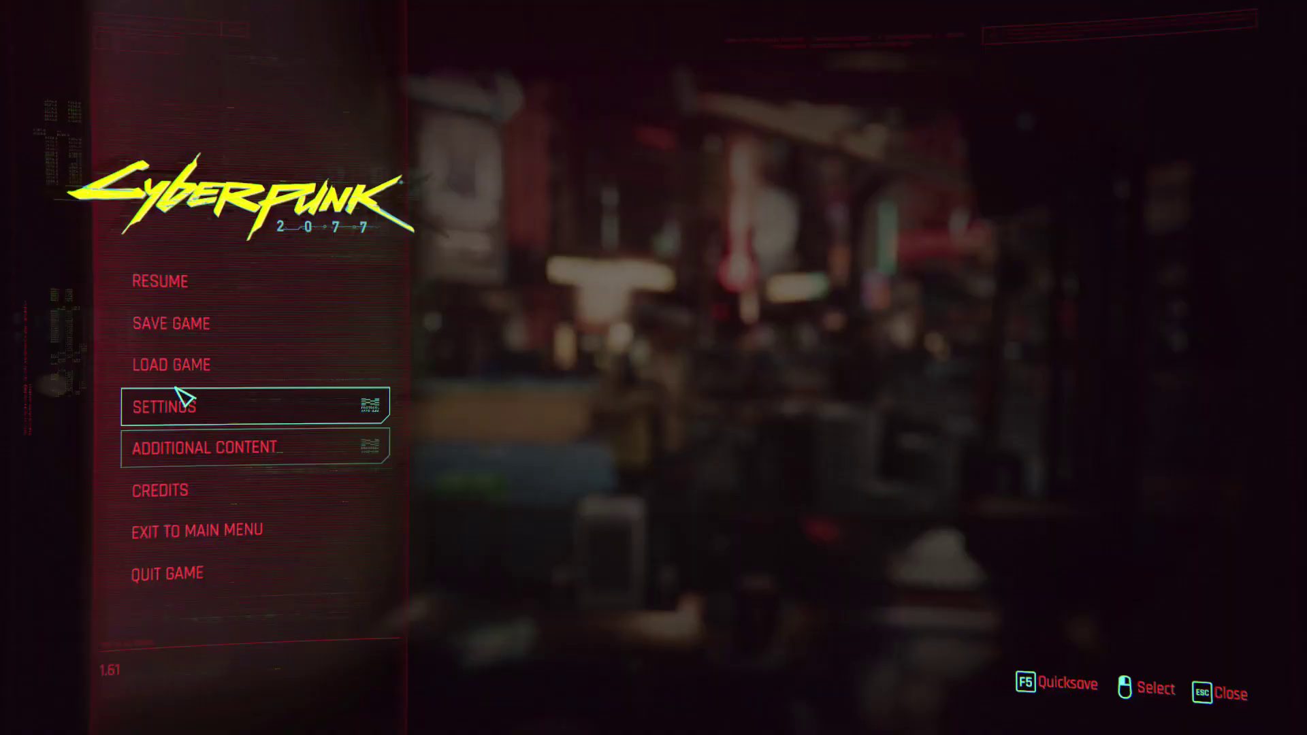
left_click(183, 404)
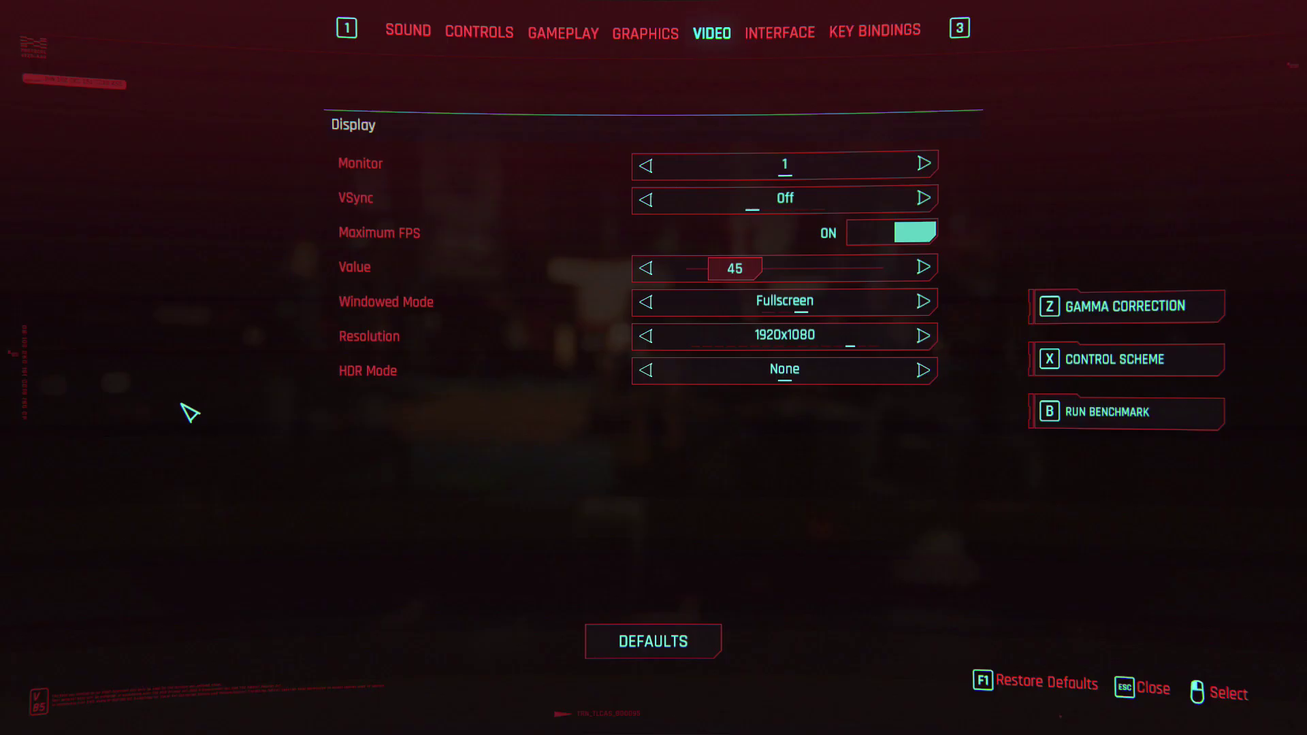
left_click(633, 32)
left_click(645, 267)
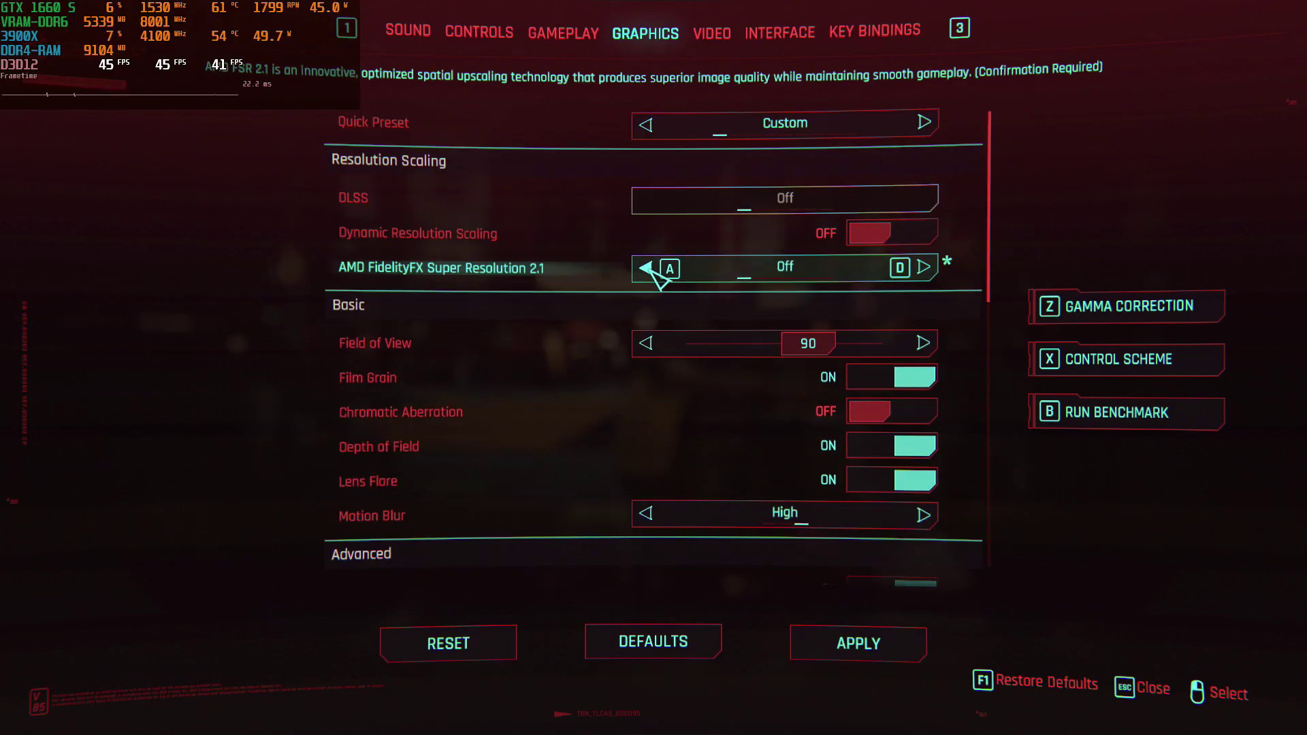
left_click(892, 377)
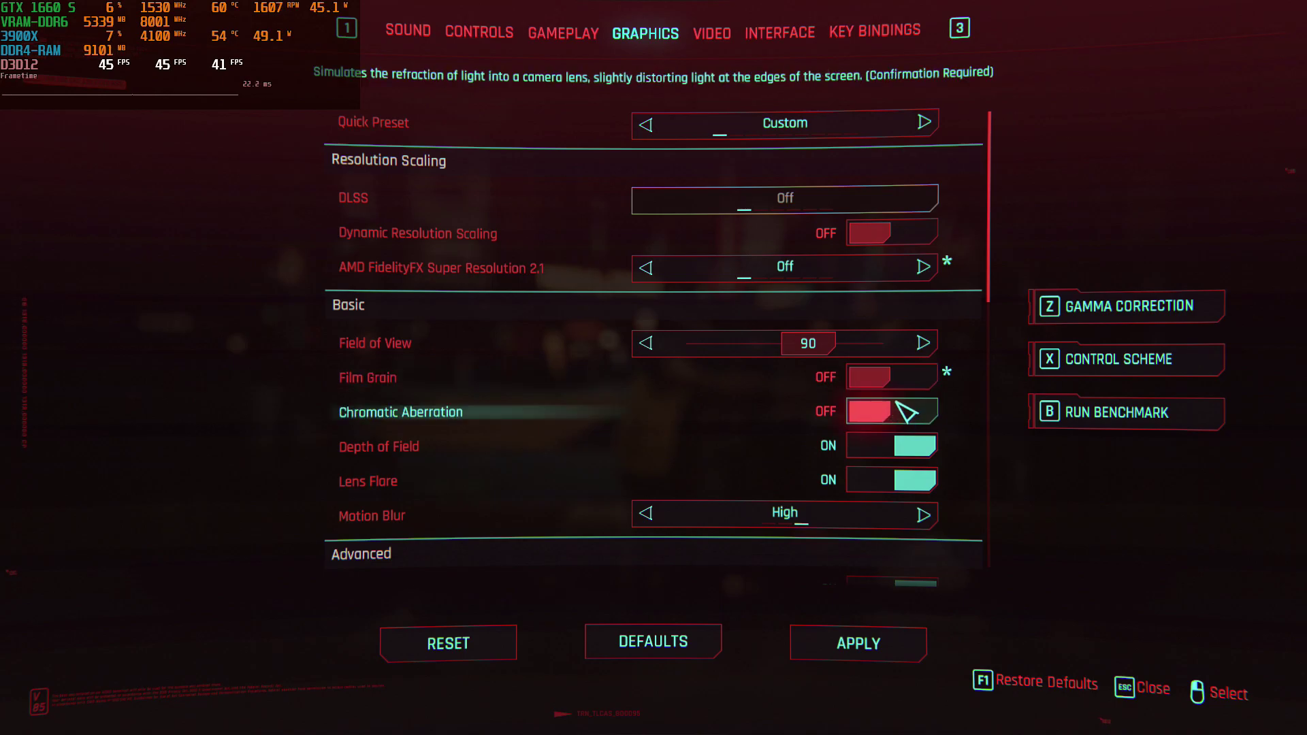
left_click(905, 412)
Lower Anisotropy from 16 to 4.
scroll(860, 520, "down", 3)
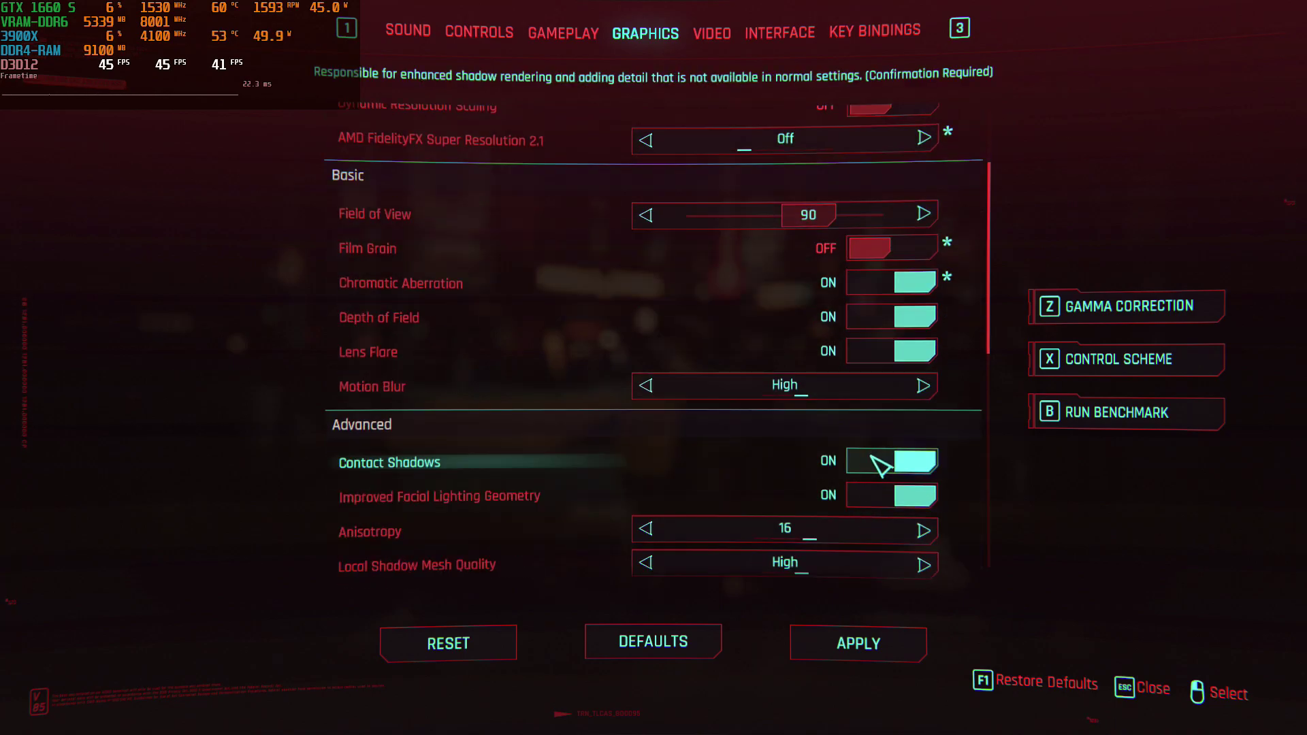
scroll(878, 503, "down", 2)
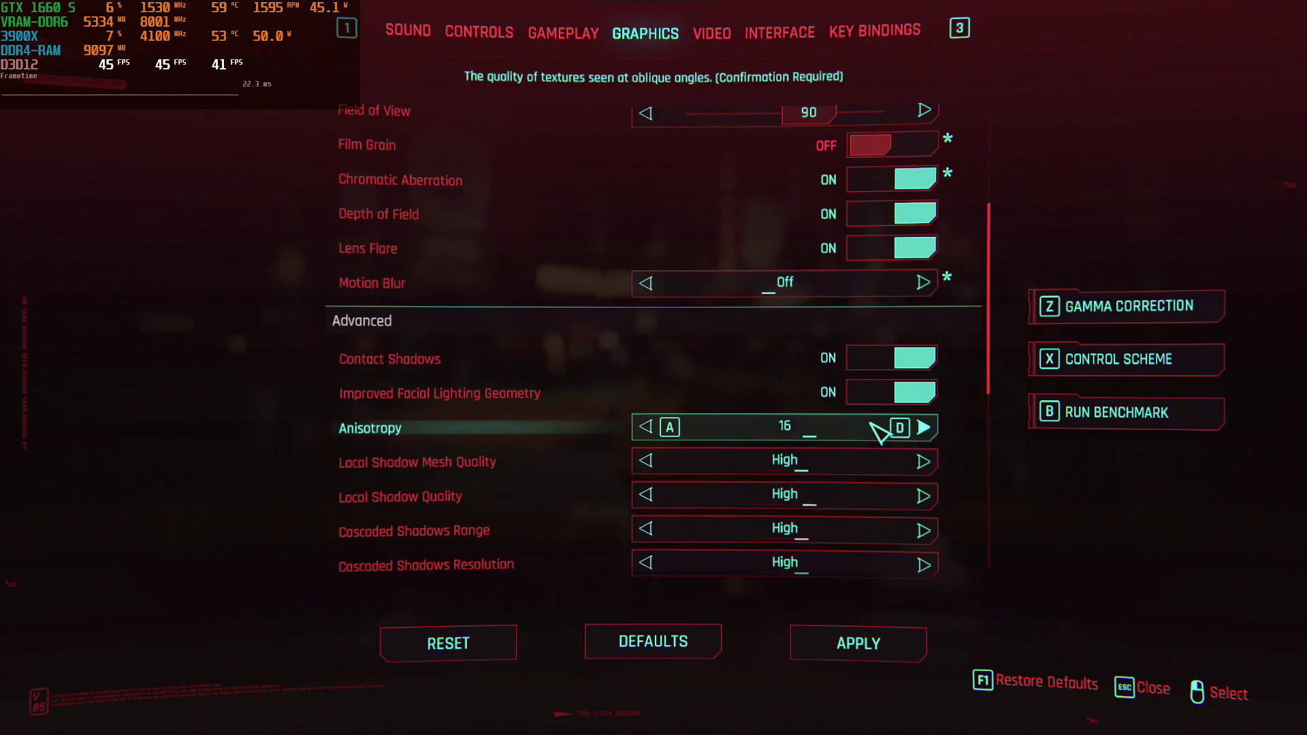
left_click(646, 427)
left_click(647, 427)
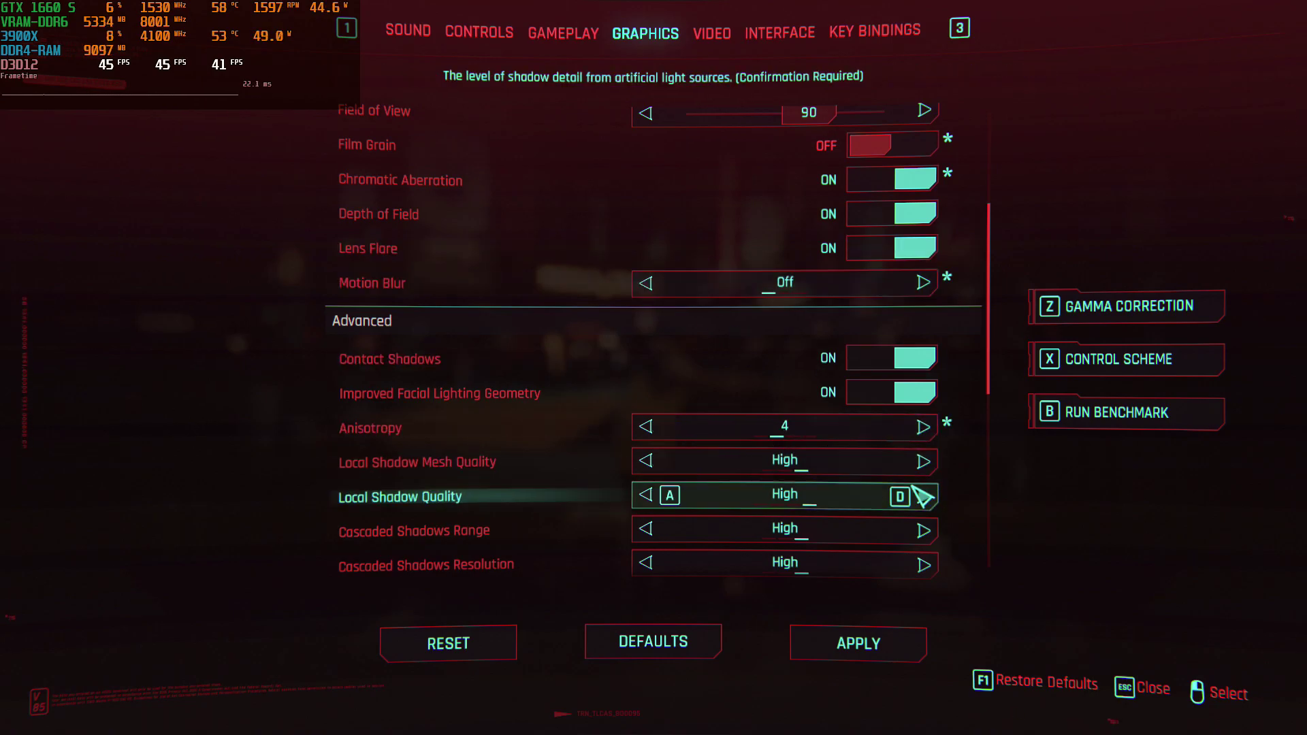
scroll(913, 496, "down", 8)
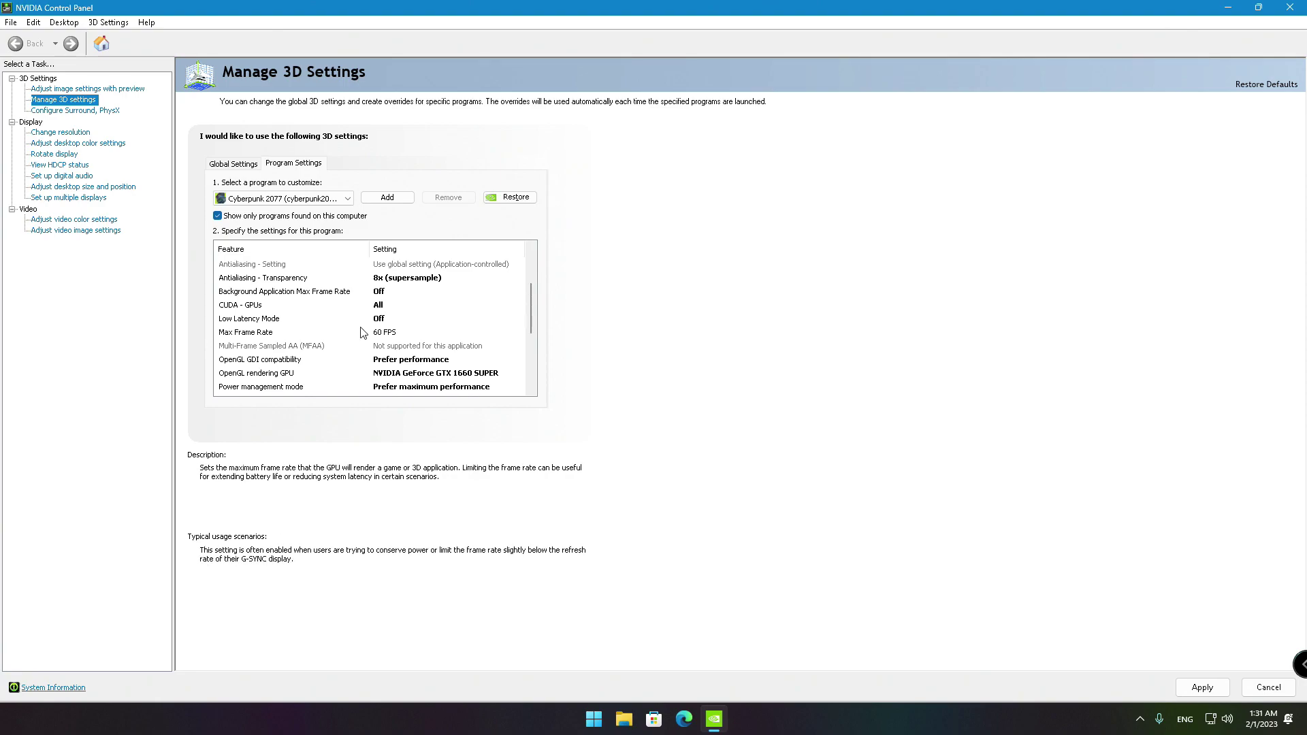
Set Cyberpunk 2077's Max Frame Rate to 45 FPS in NVIDIA Control Panel.
left_click(383, 333)
left_click(386, 333)
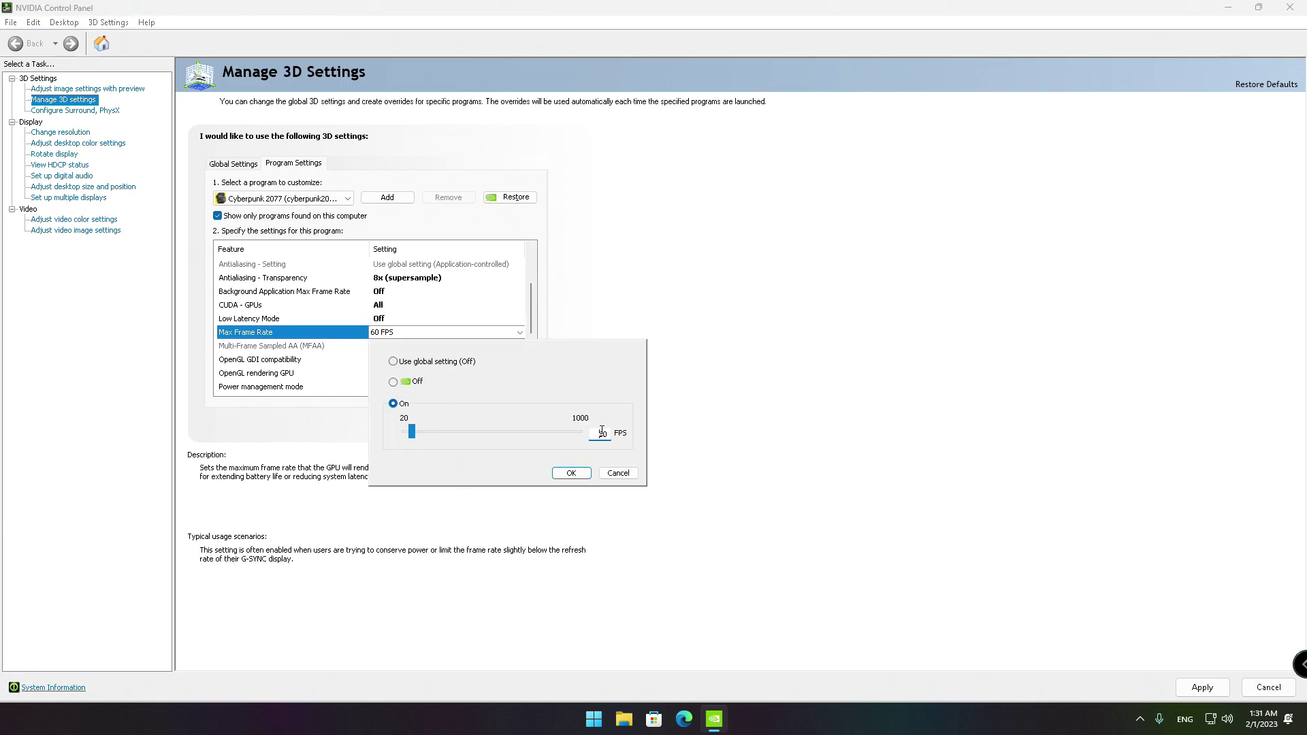
left_click(563, 476)
Set Cyberpunk 2077's vertical sync to Fast.
scroll(392, 355, "down", 8)
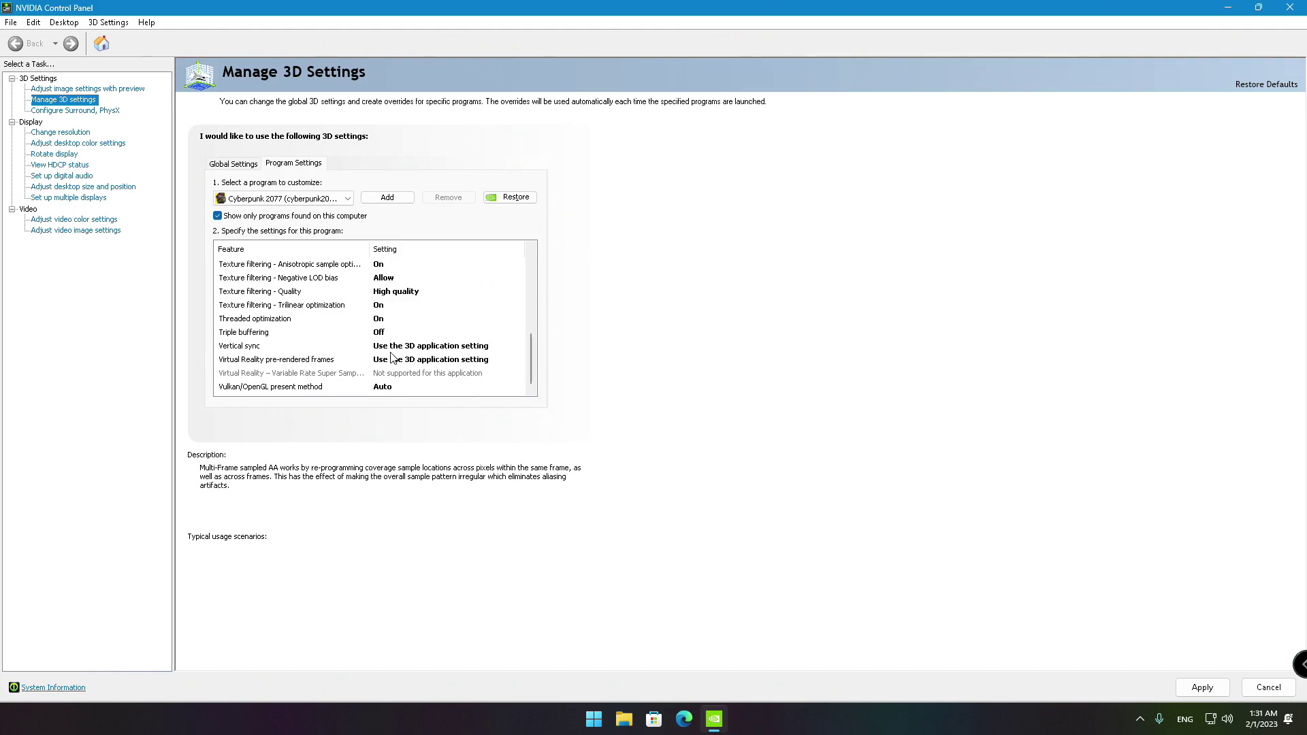
left_click(397, 349)
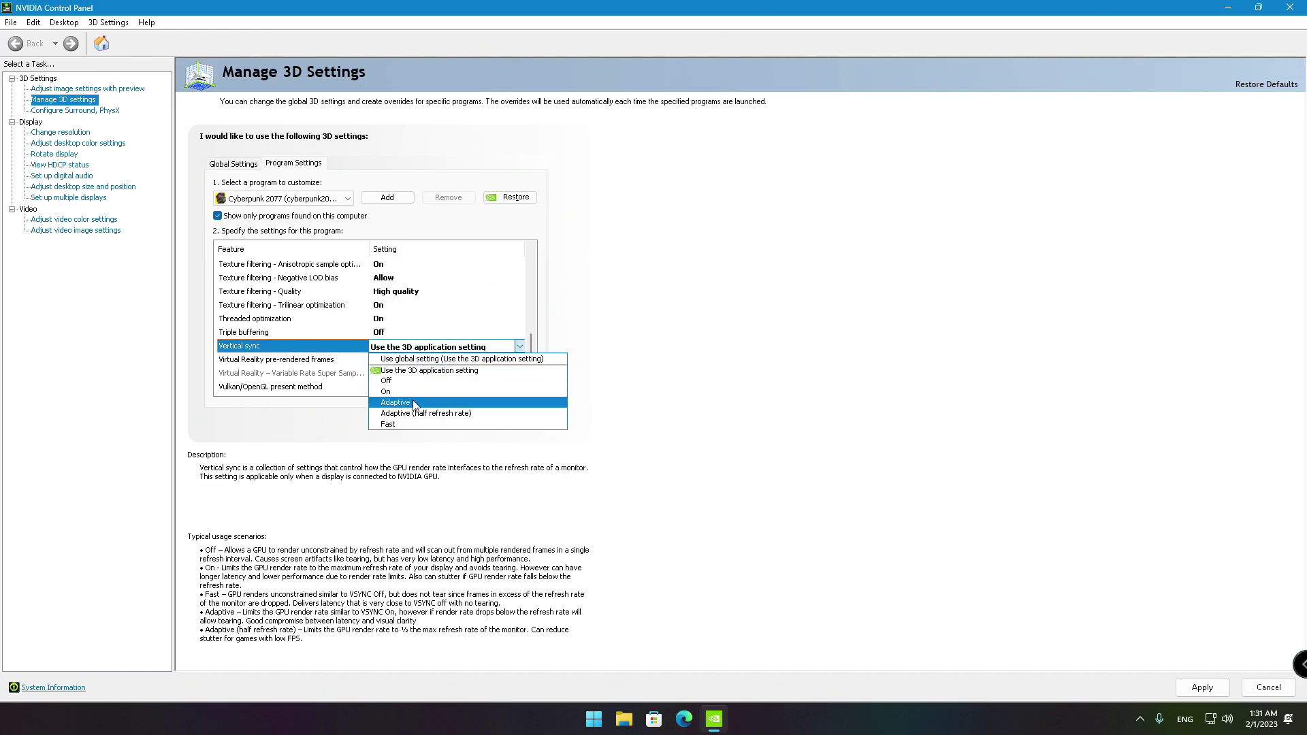
left_click(409, 423)
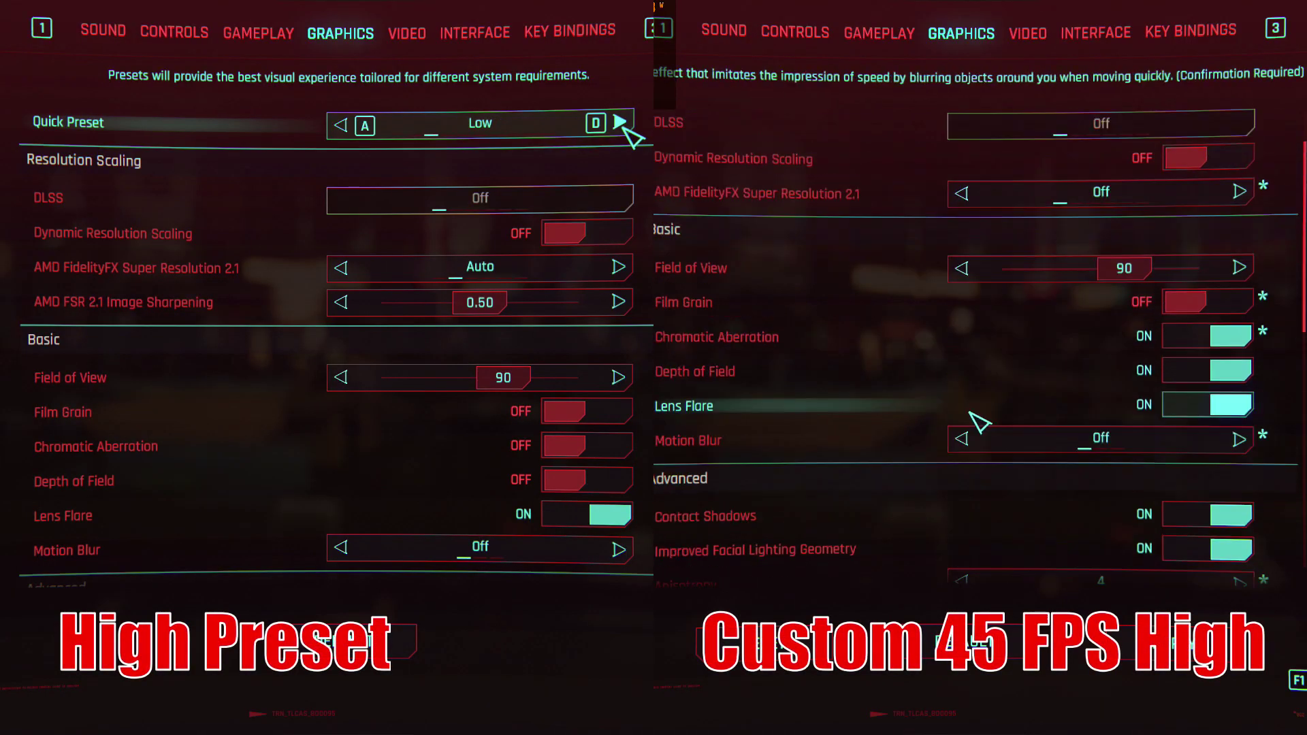
Switch Cyberpunk 2077's Quick Preset to High.
left_click(621, 124)
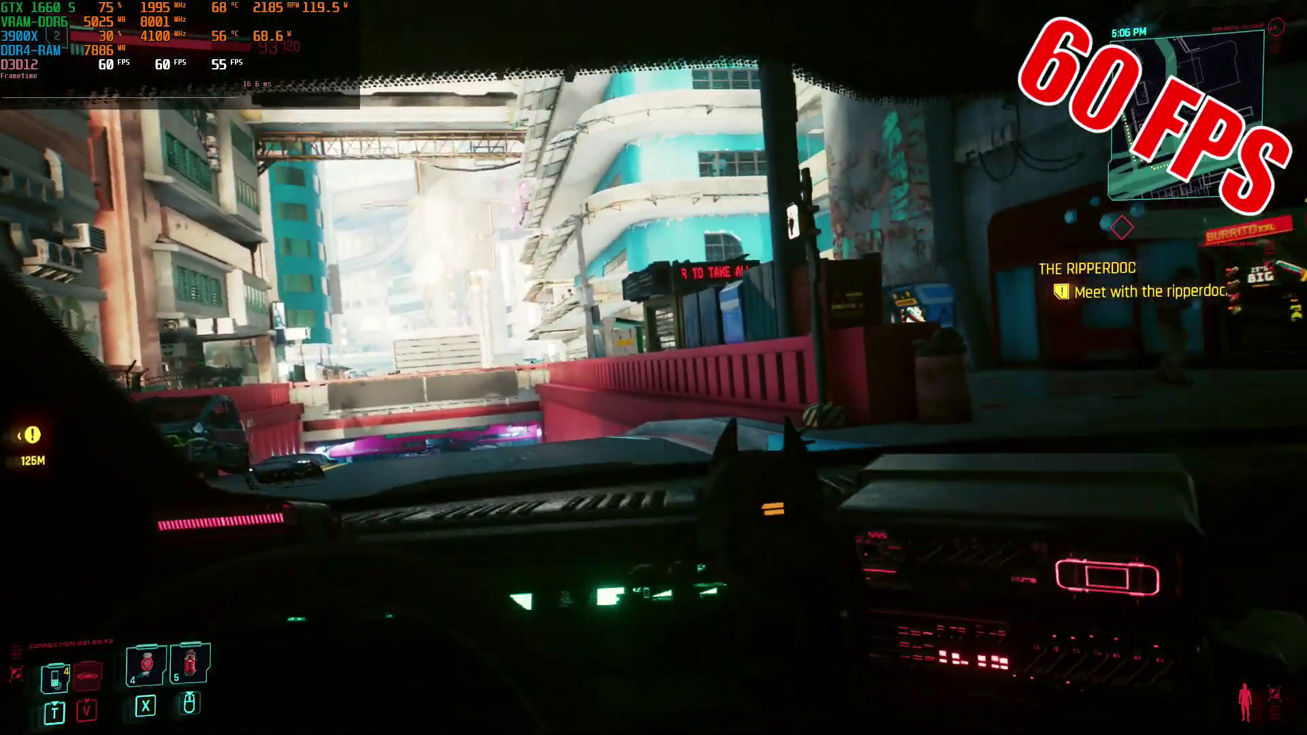
Set Cyberpunk 2077's Max Frame Rate to 60 FPS in NVIDIA Control Panel.
key("q")
key("w")
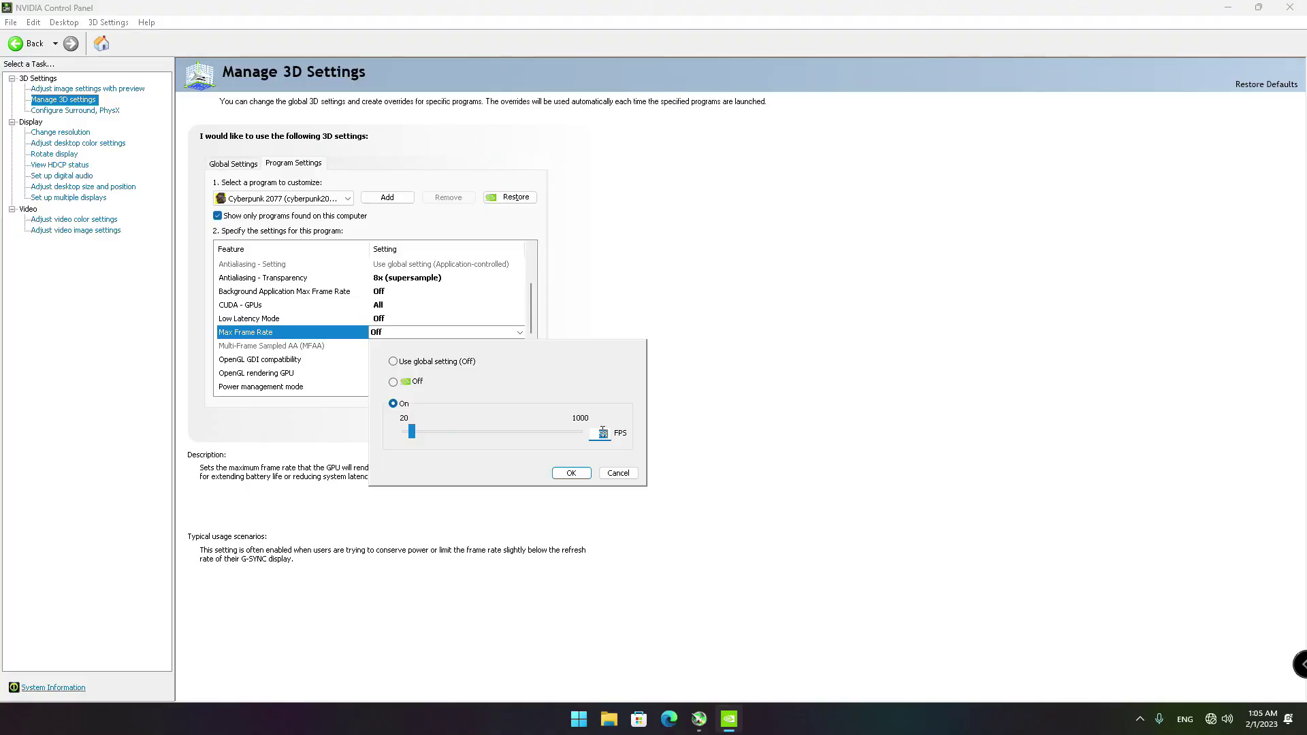
left_click(570, 474)
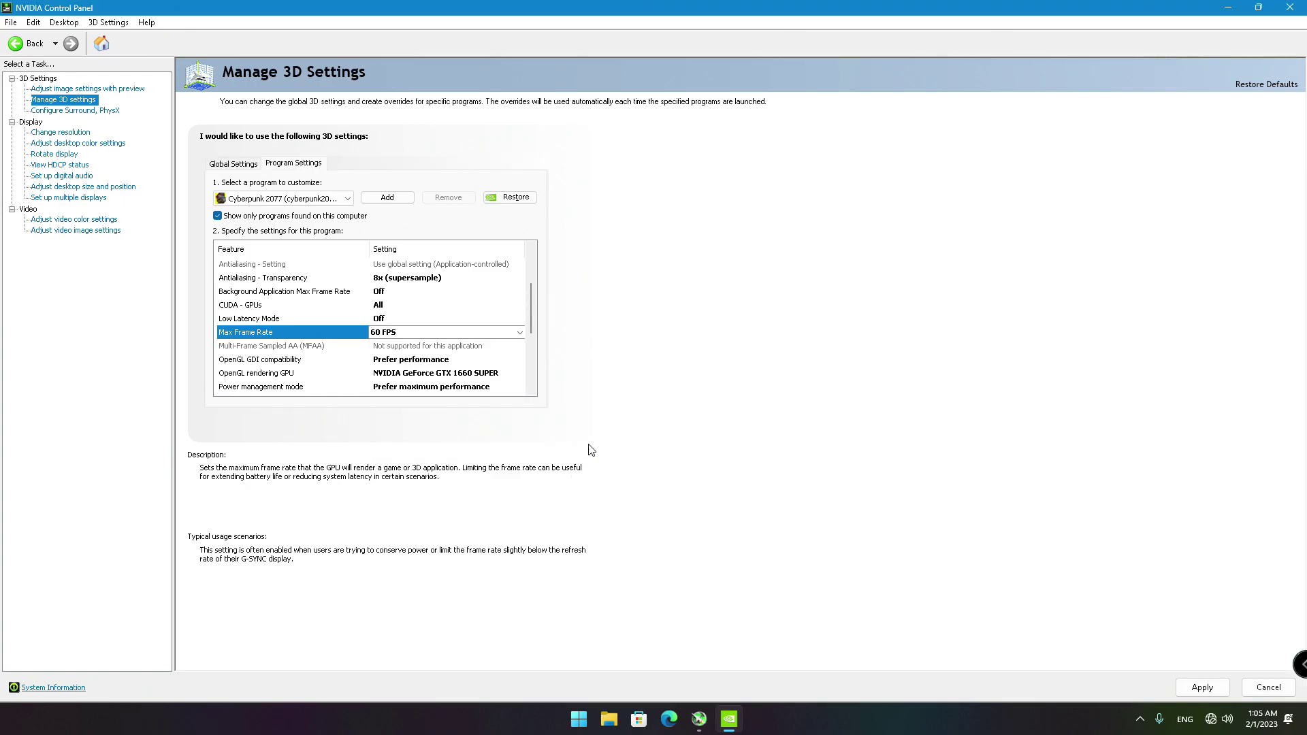
Set Cyberpunk 2077's vertical sync to On.
left_click_drag(531, 301, 527, 375)
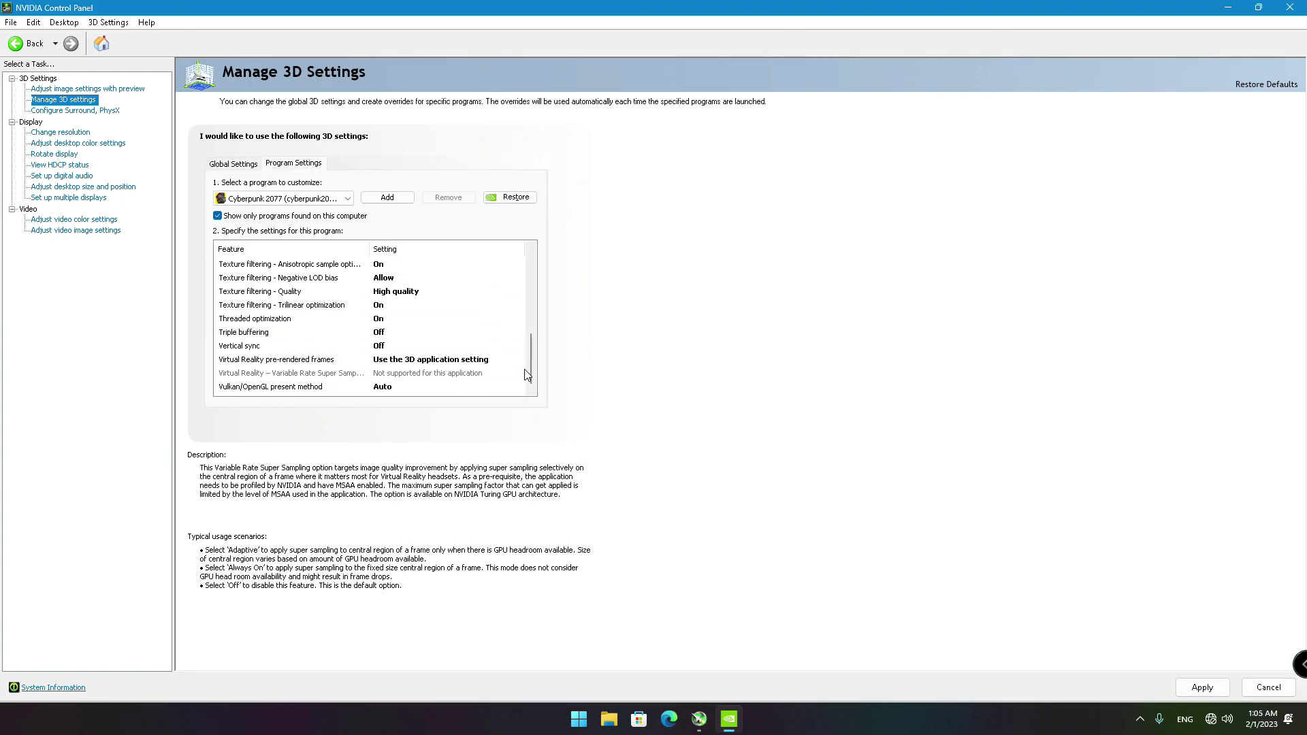
left_click(388, 349)
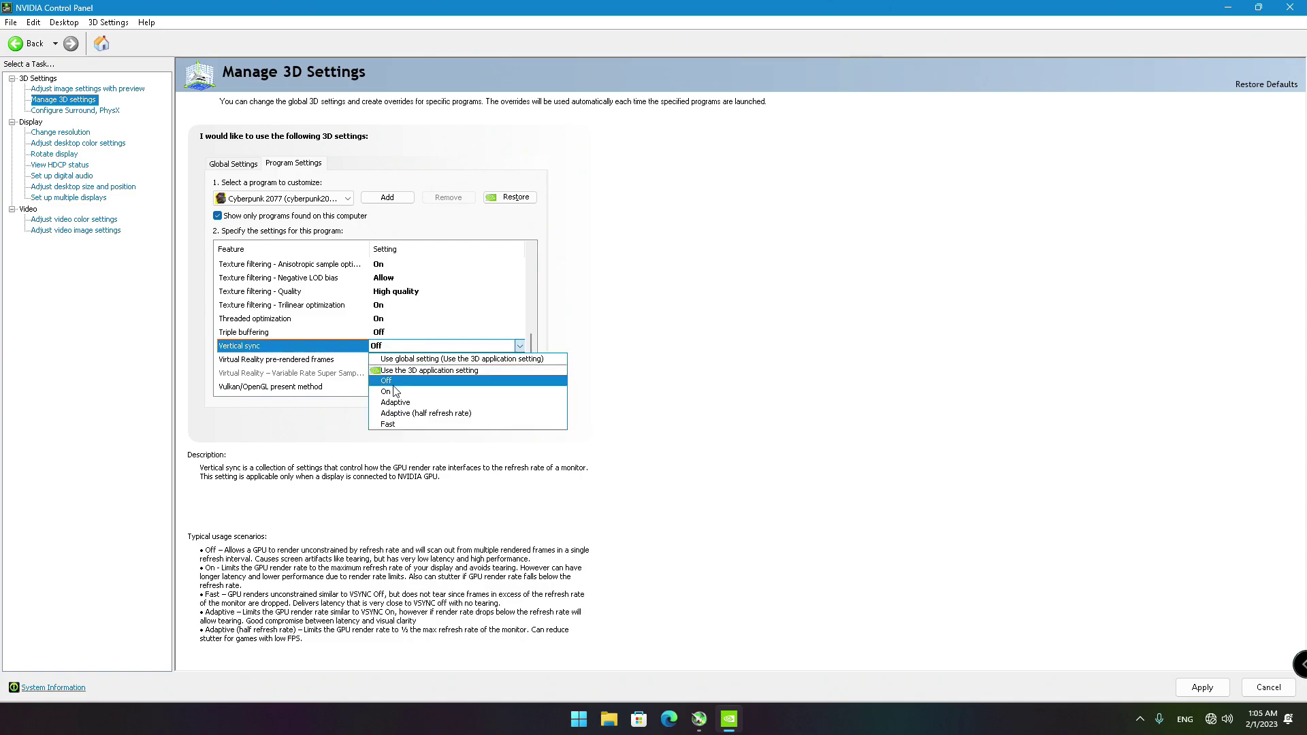
left_click(393, 392)
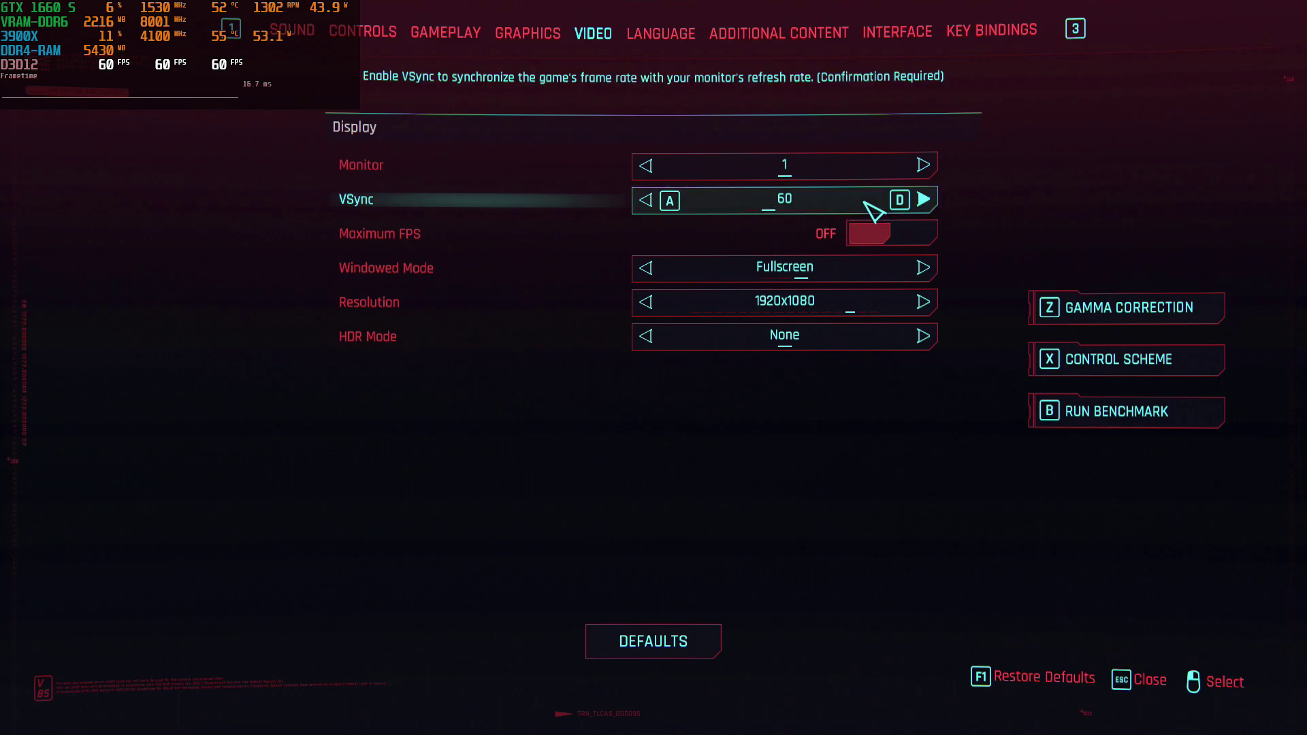
Move from the Video tab, where VSync reads 60, to the Graphics settings tab.
left_click(537, 34)
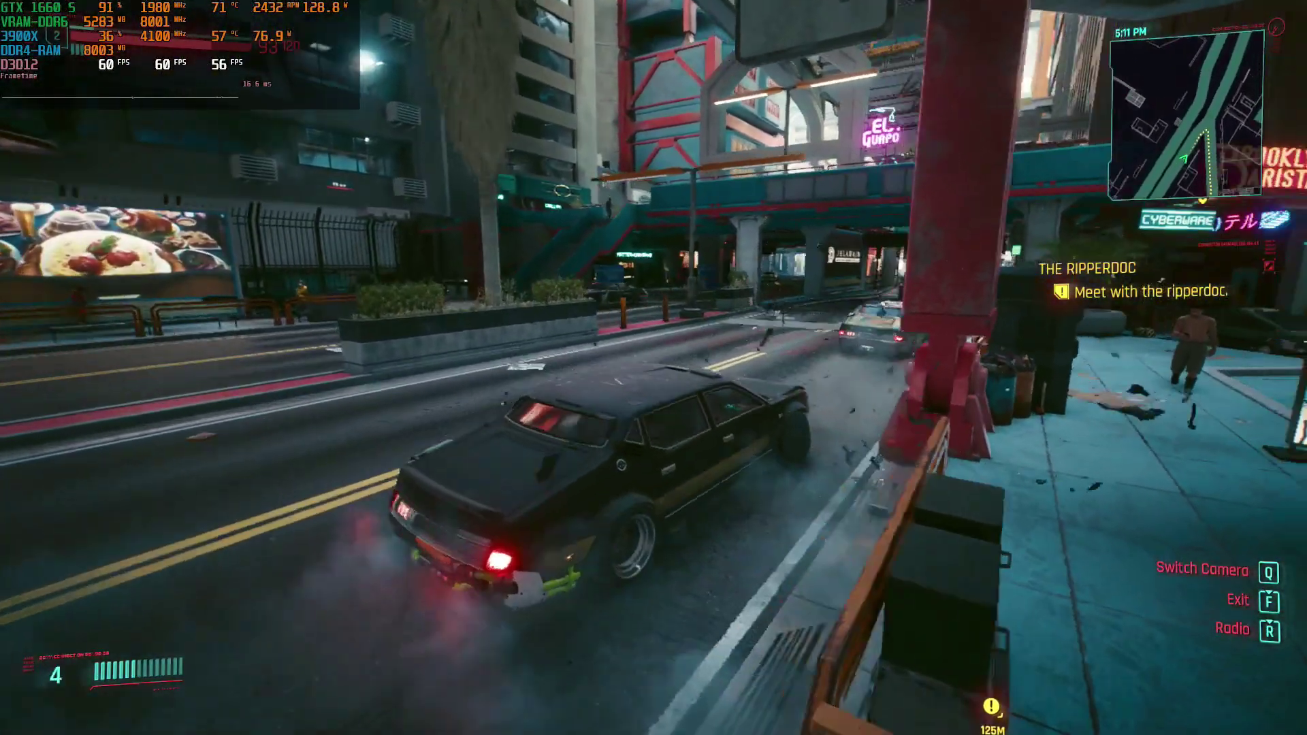
Drive under the overpass, past the van and along the billboard-lined road at 60 FPS.
key("w")
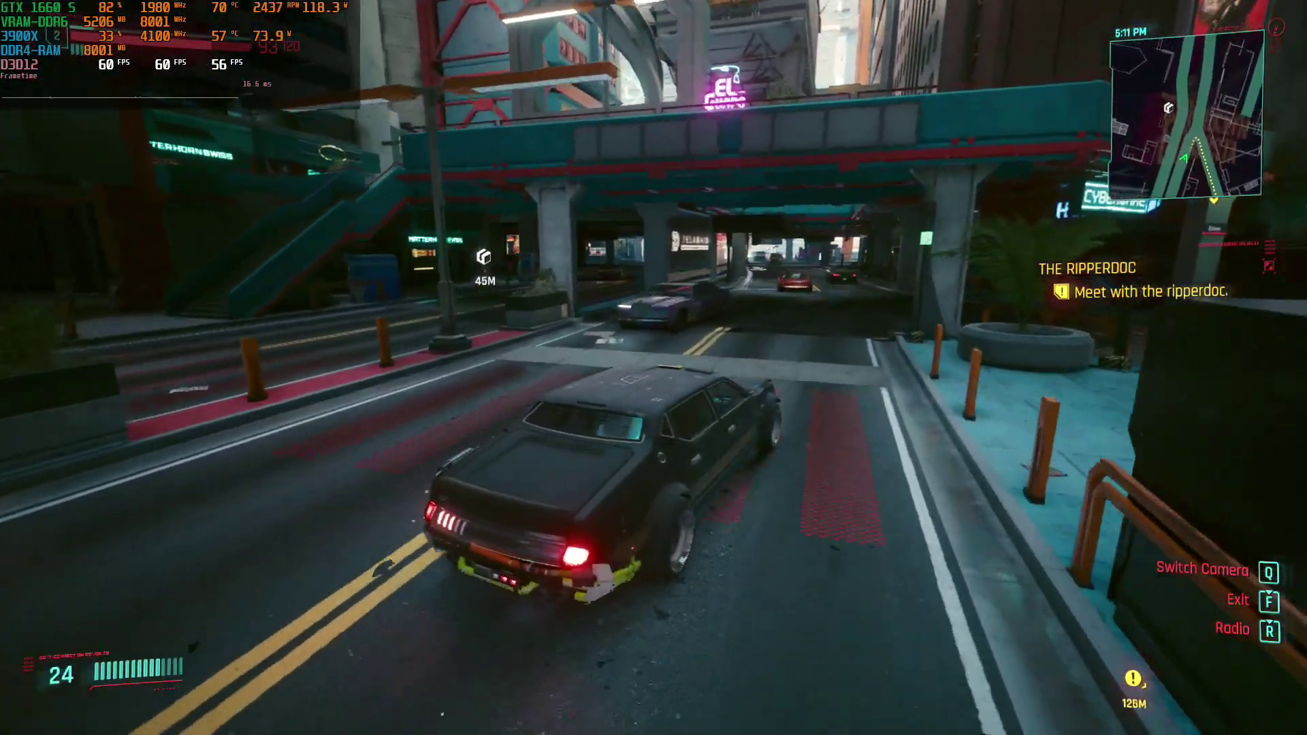
key("a")
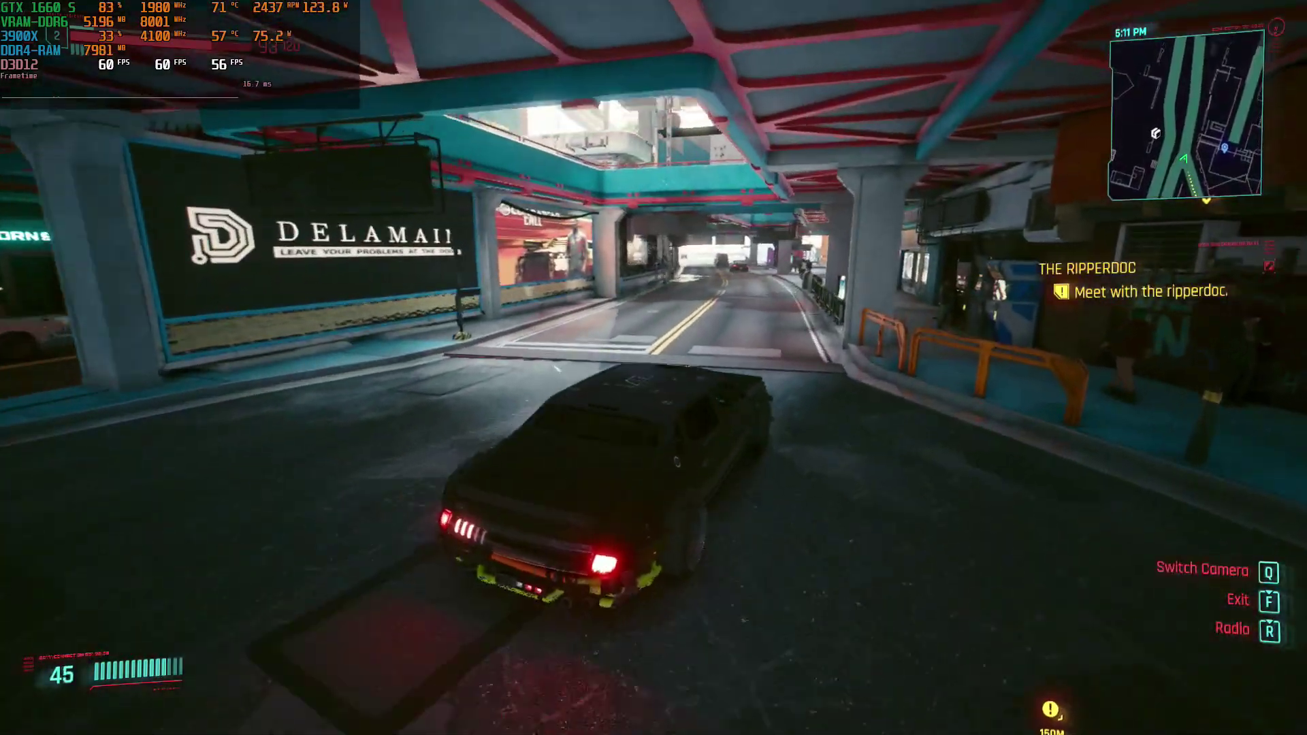
key("d")
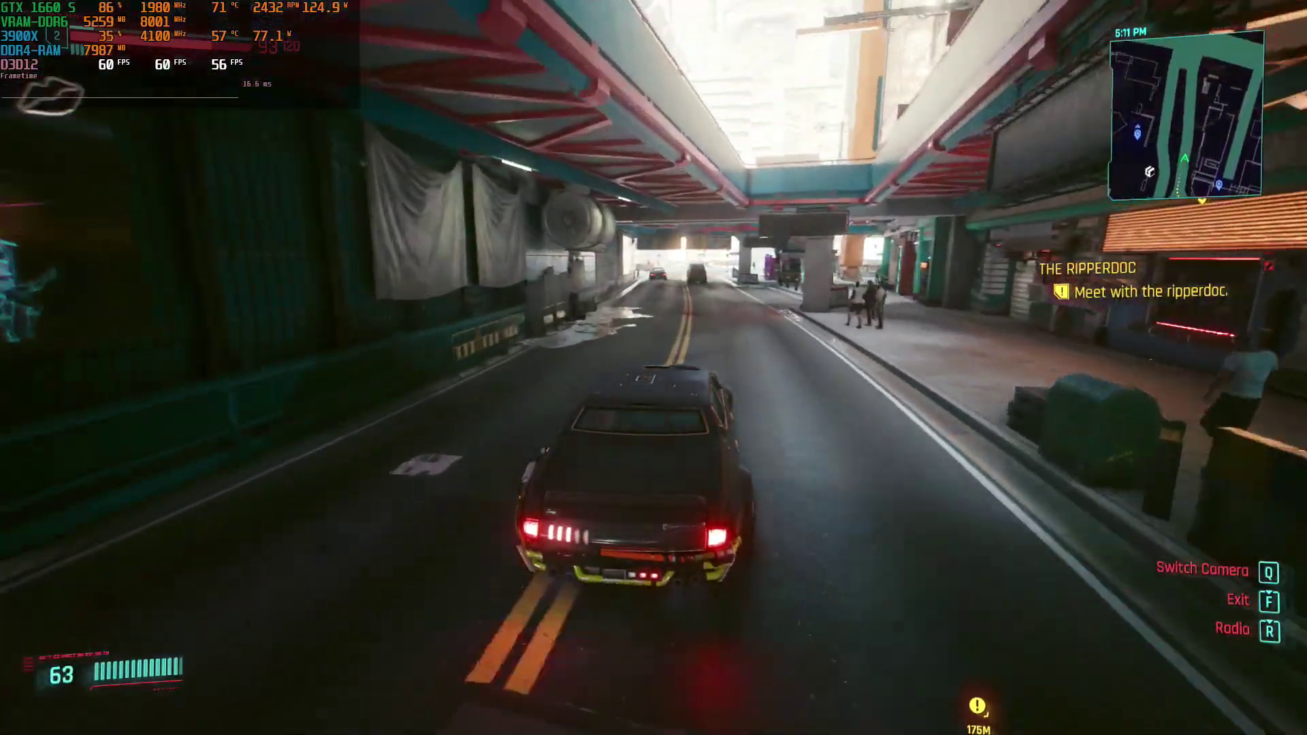
key("w")
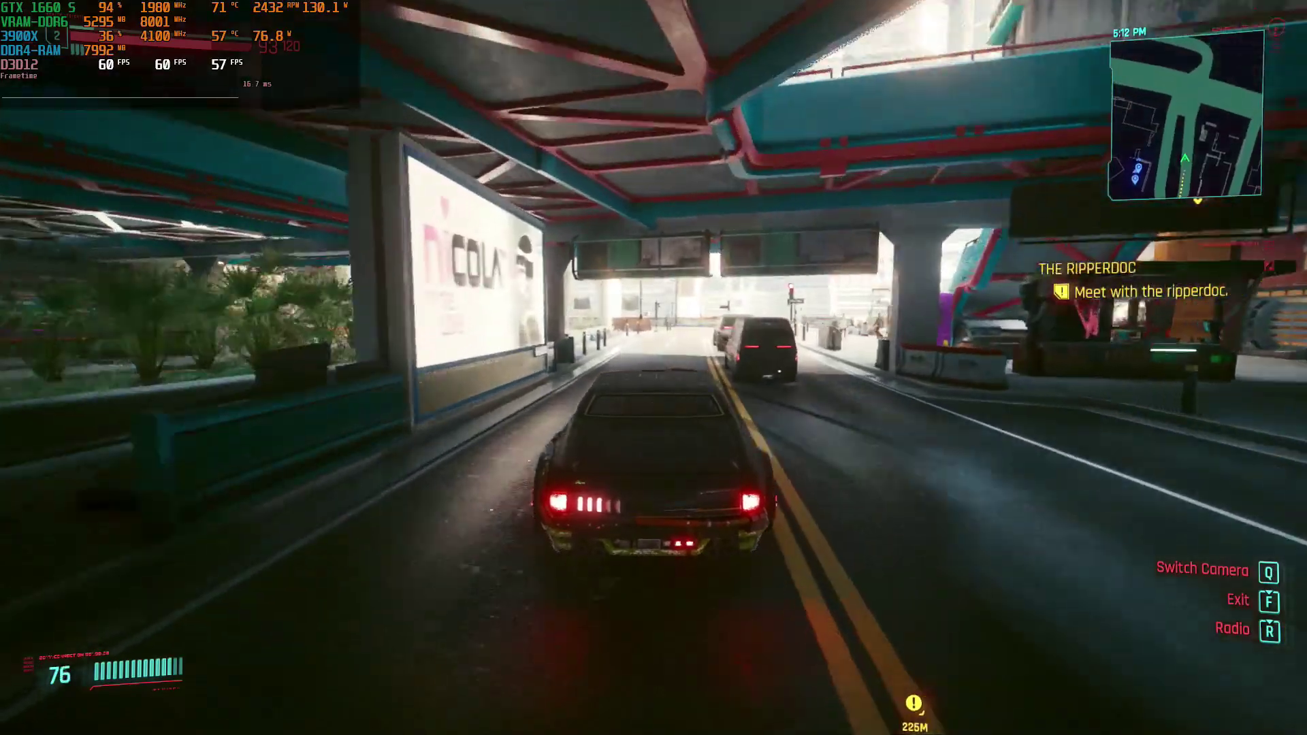
key("w")
key("a")
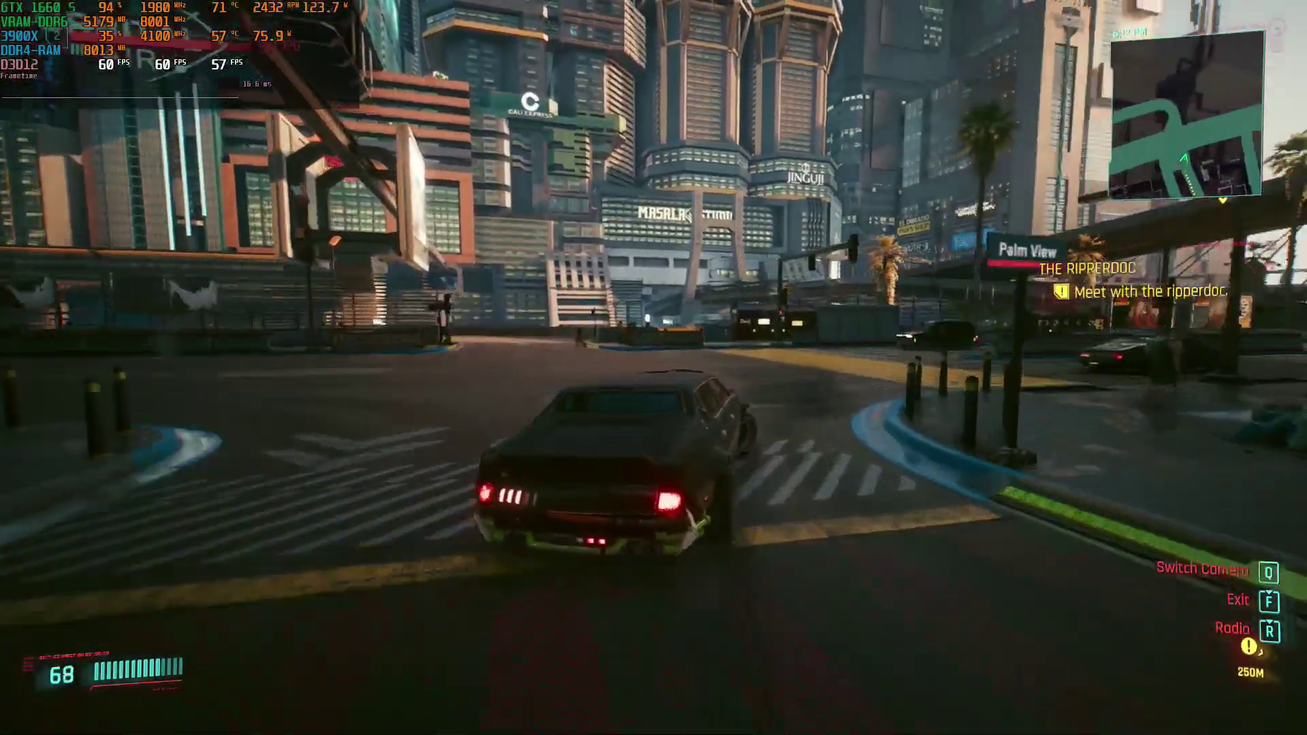
key("d")
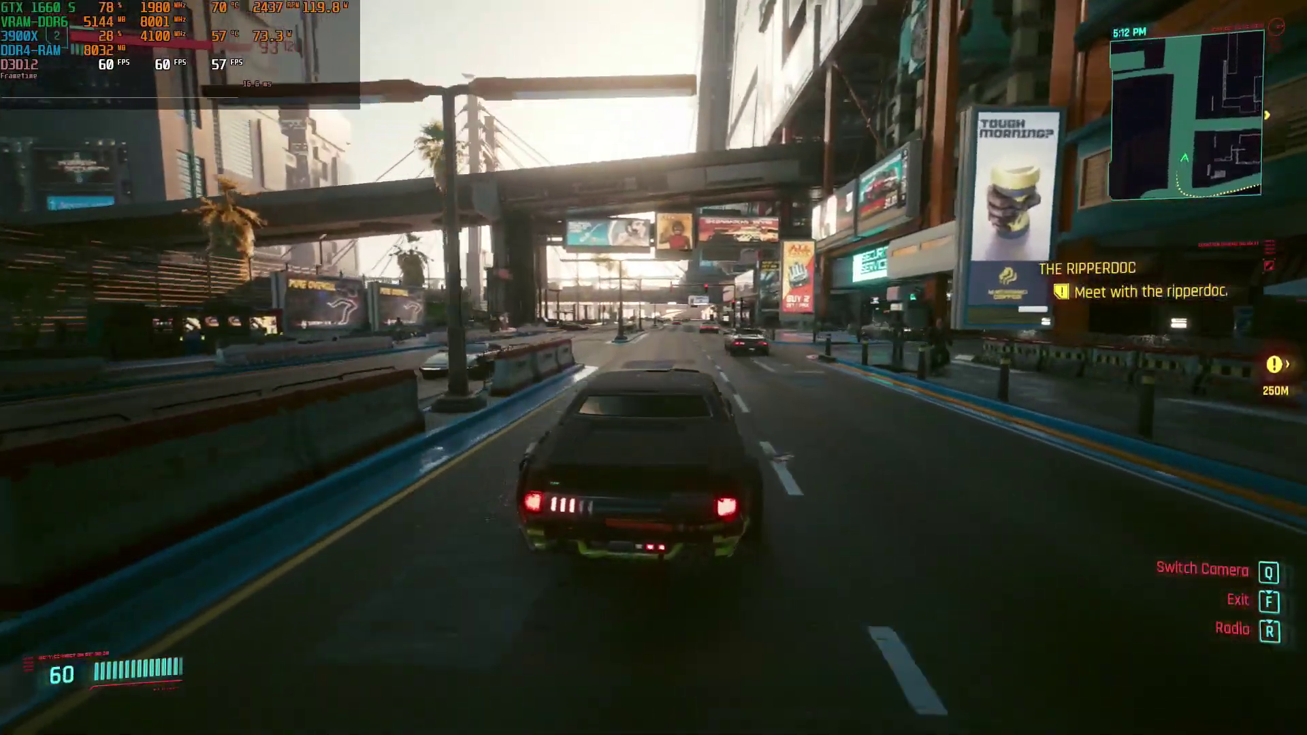
key("w")
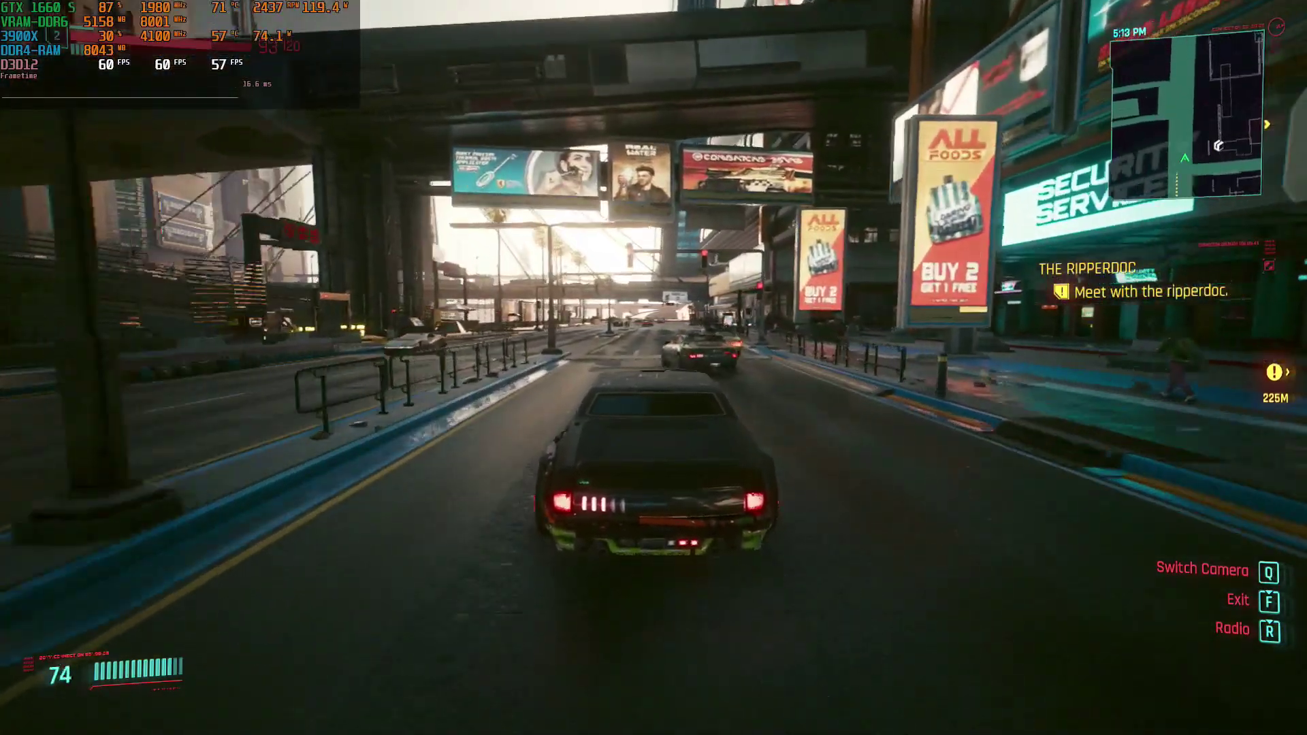
key("w")
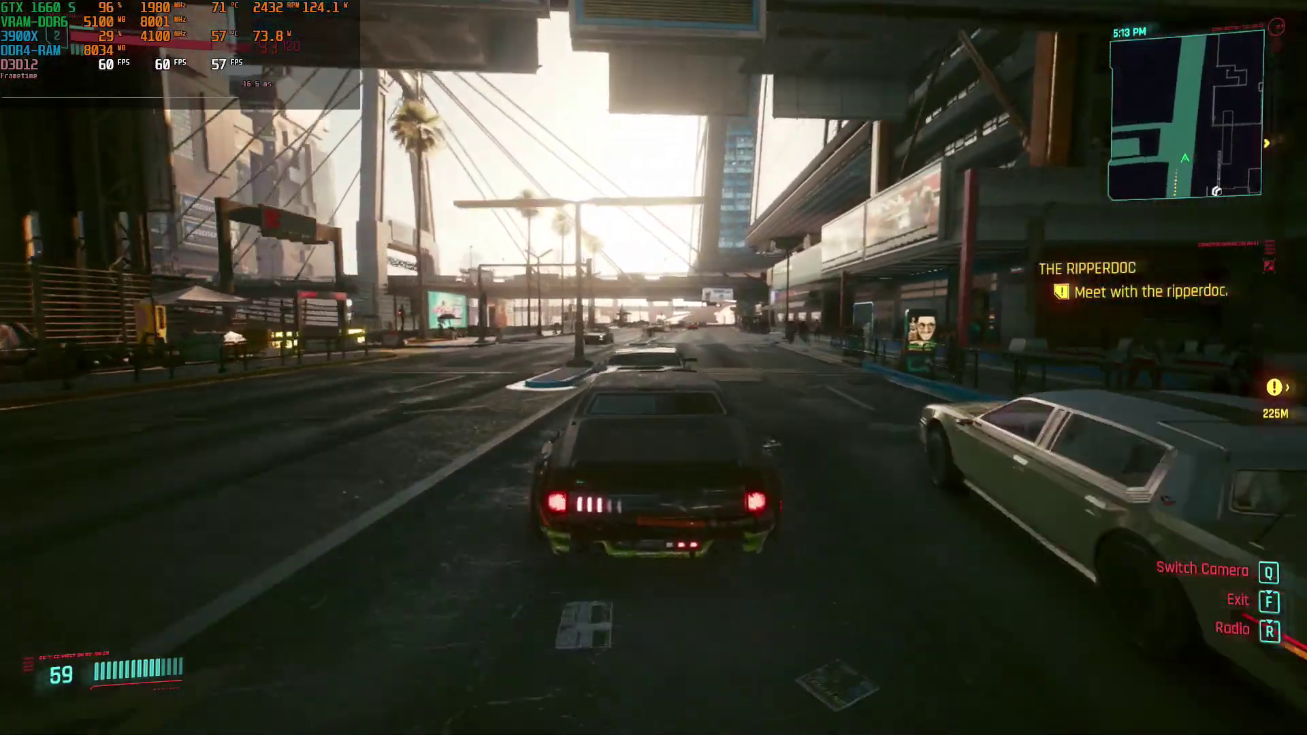
key("w")
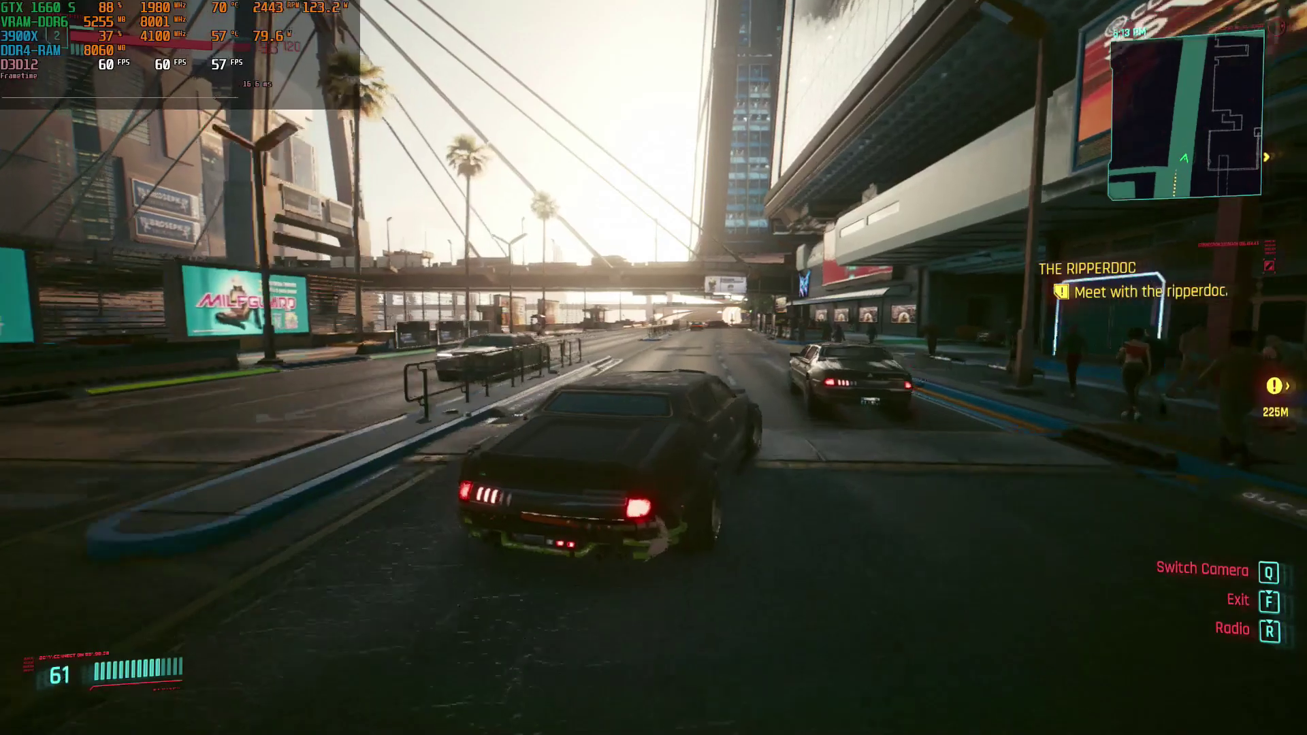
key("w")
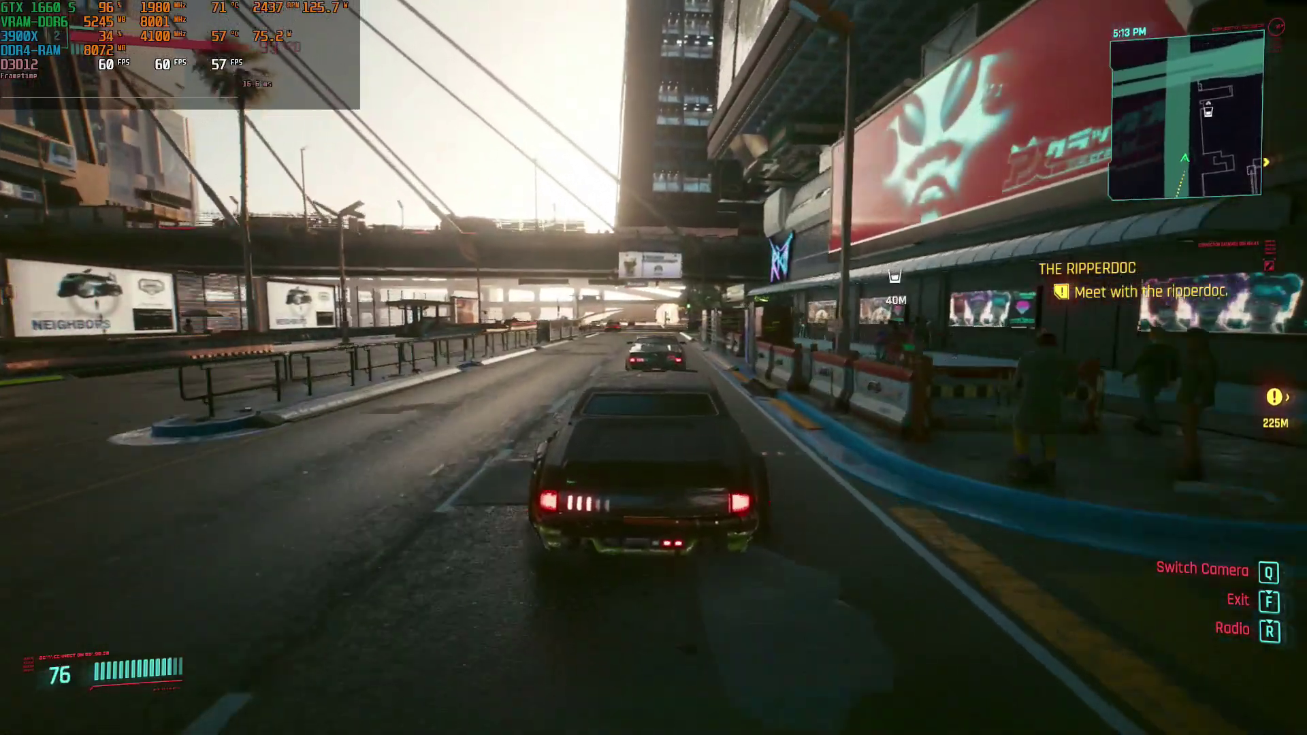